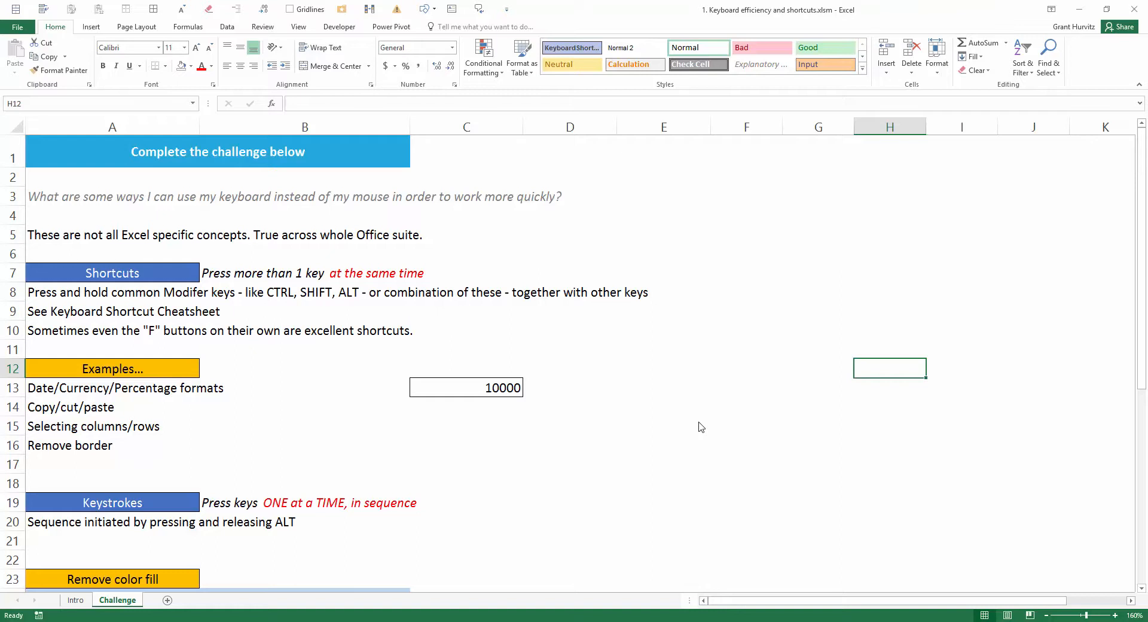
left_click(248, 272)
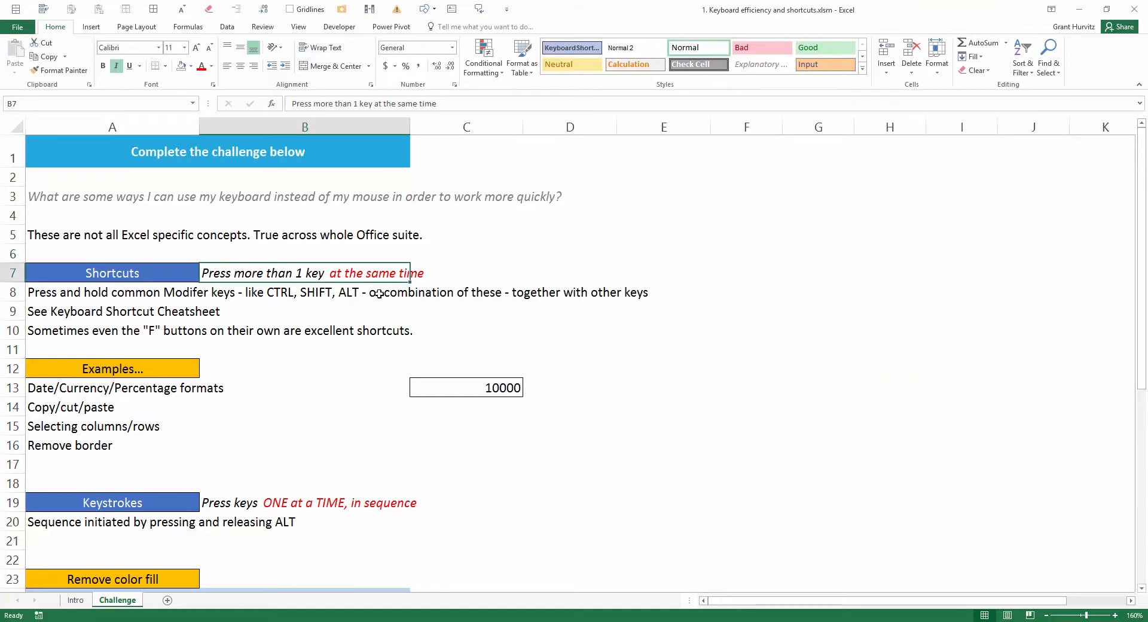
left_click(203, 294)
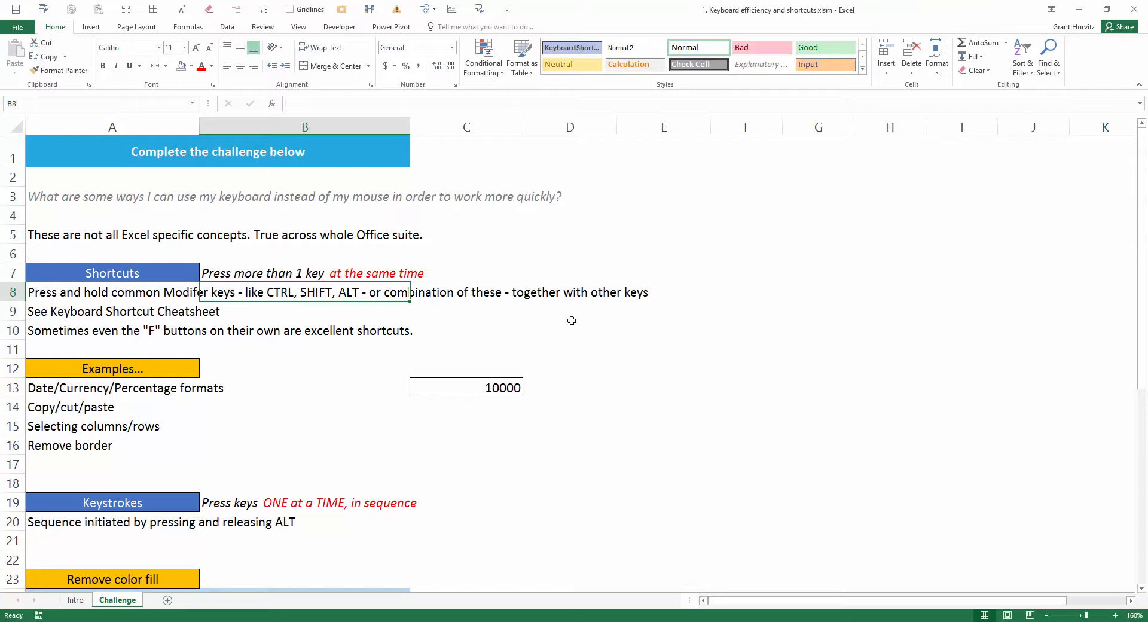
Step: Enter the letter b in cell E12, toggle bold on it, and clear the cell again
left_click(679, 362)
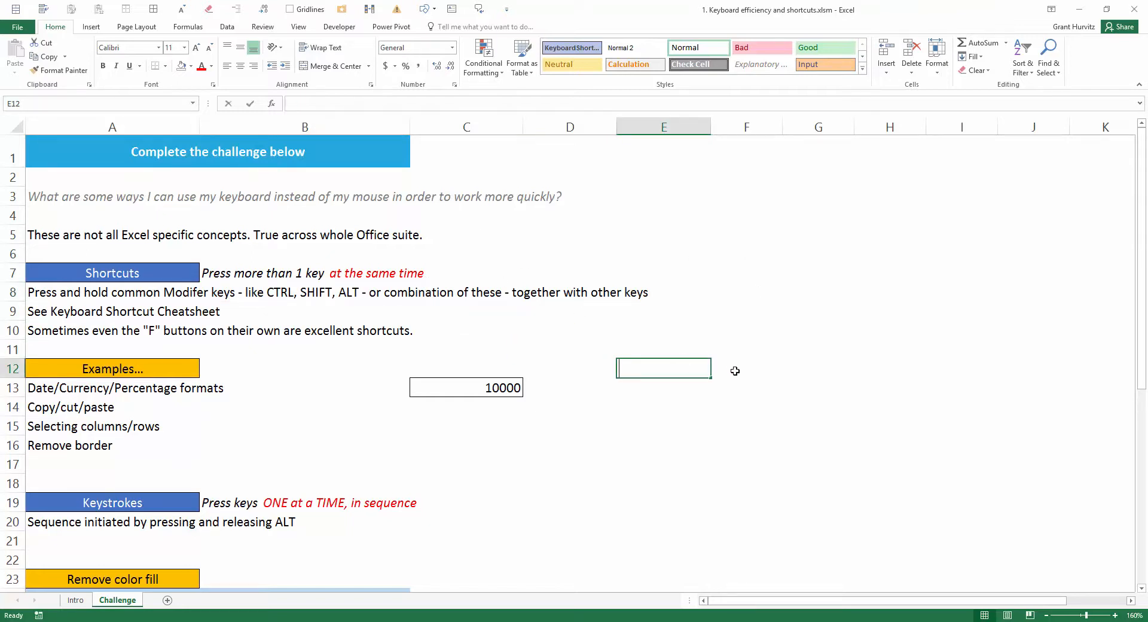
type("b")
key("Return")
key("Up")
key("ctrl+b")
key("Delete")
Step: Try the date, currency and percentage formats on cell C13, finishing with the Number format with thousands separator and two decimals
key("Left")
key("Left")
key("Down")
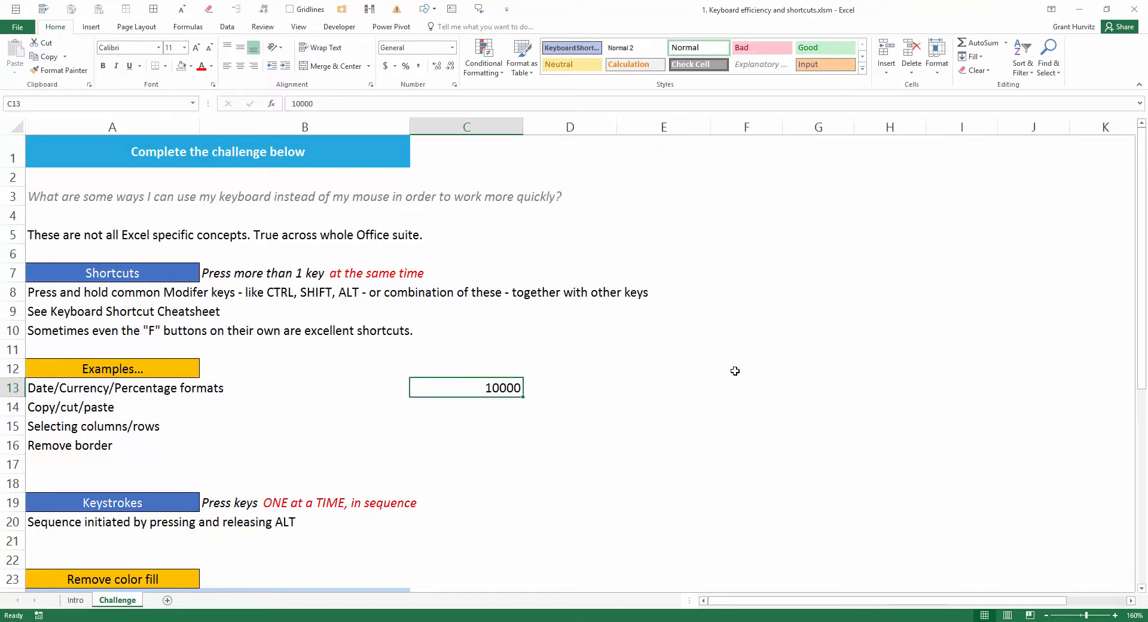
key("ctrl+shift+1")
key("ctrl+shift+3")
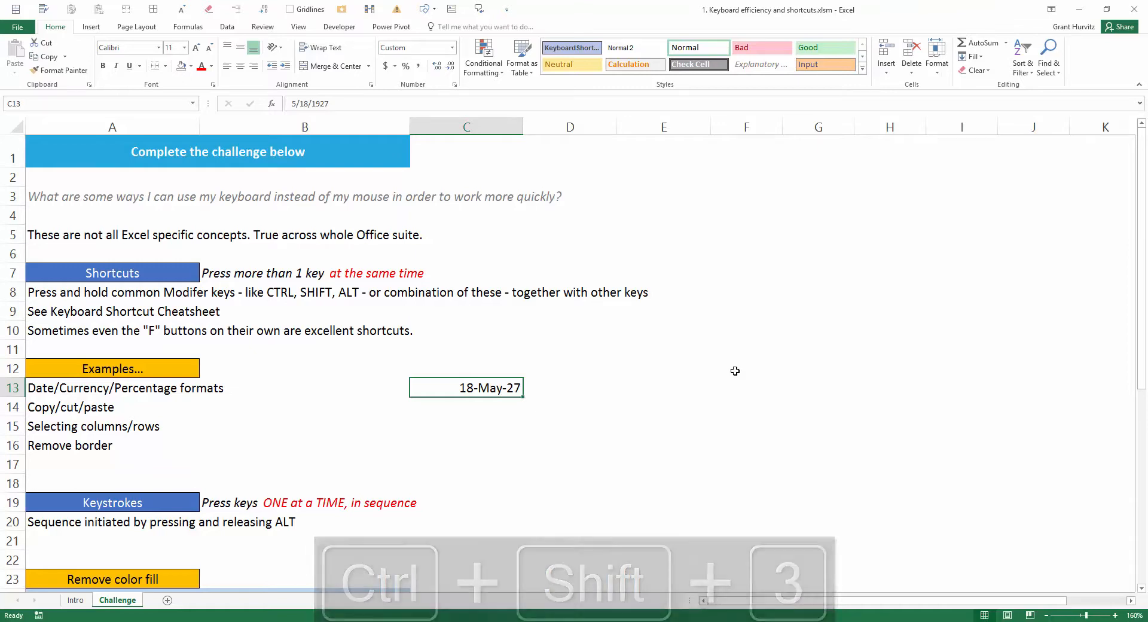
key("ctrl+shift+4")
key("ctrl+shift+5")
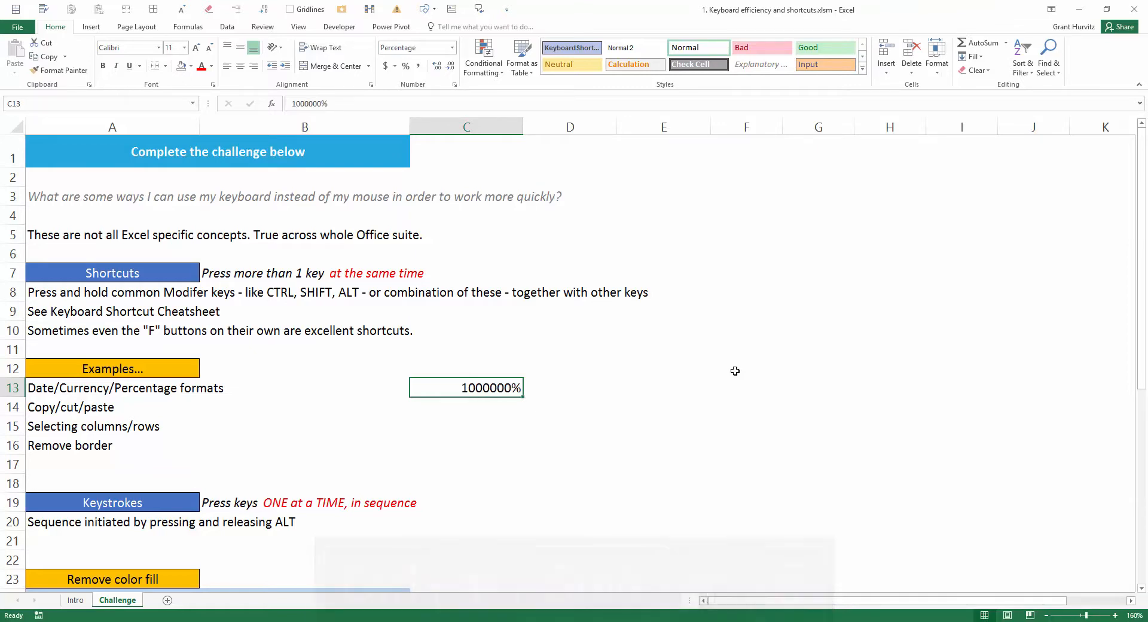
key("ctrl+shift+1")
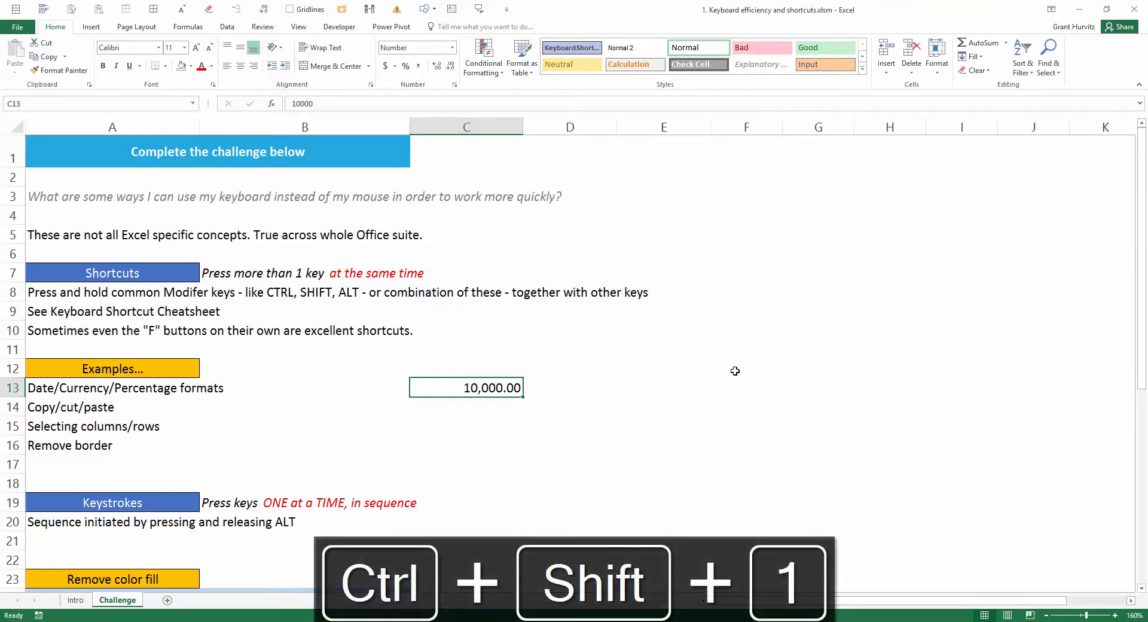
Step: Copy cell C13 and paste it into cell E13
key("ctrl+c")
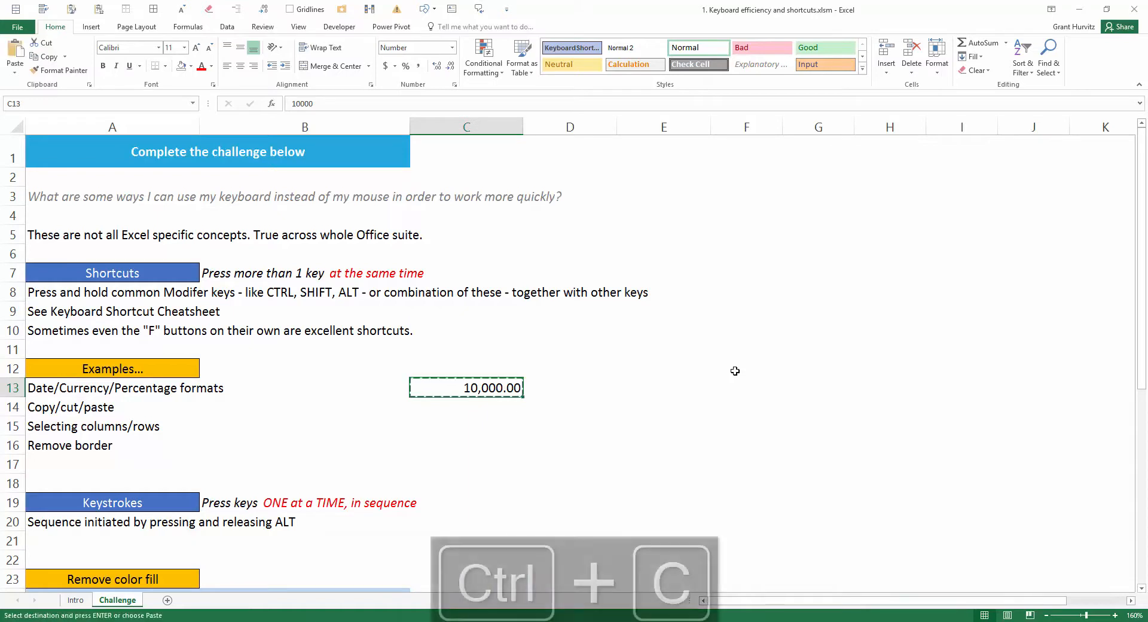
key("Right")
key("Right")
key("ctrl+v")
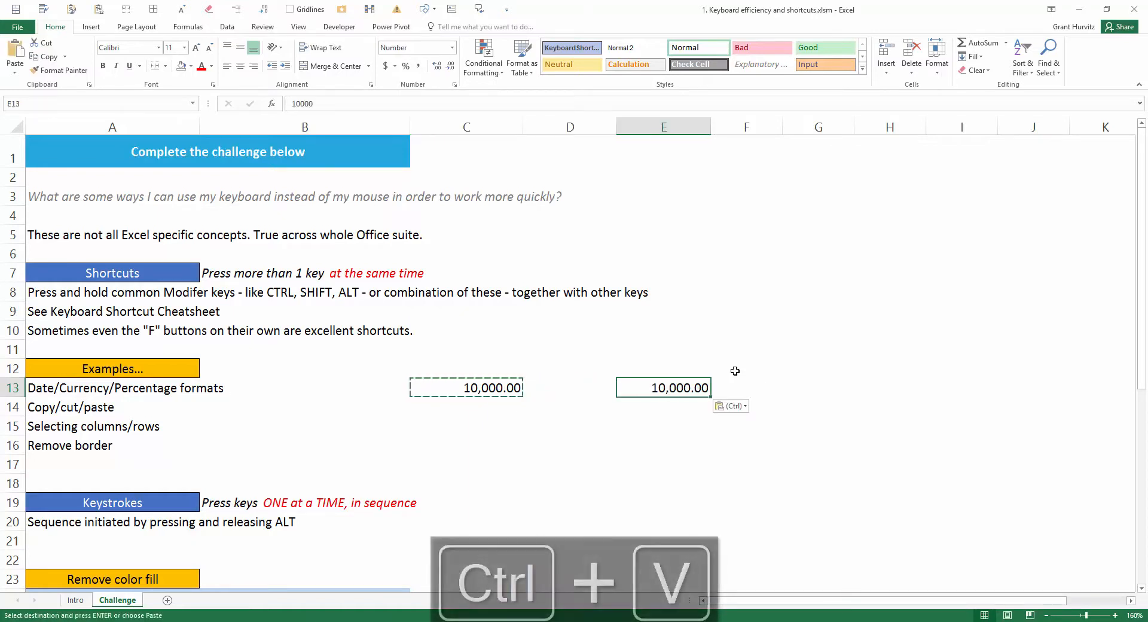
Step: Cut cell C13 and paste it into cell E14
key("Left")
key("Left")
key("ctrl+x")
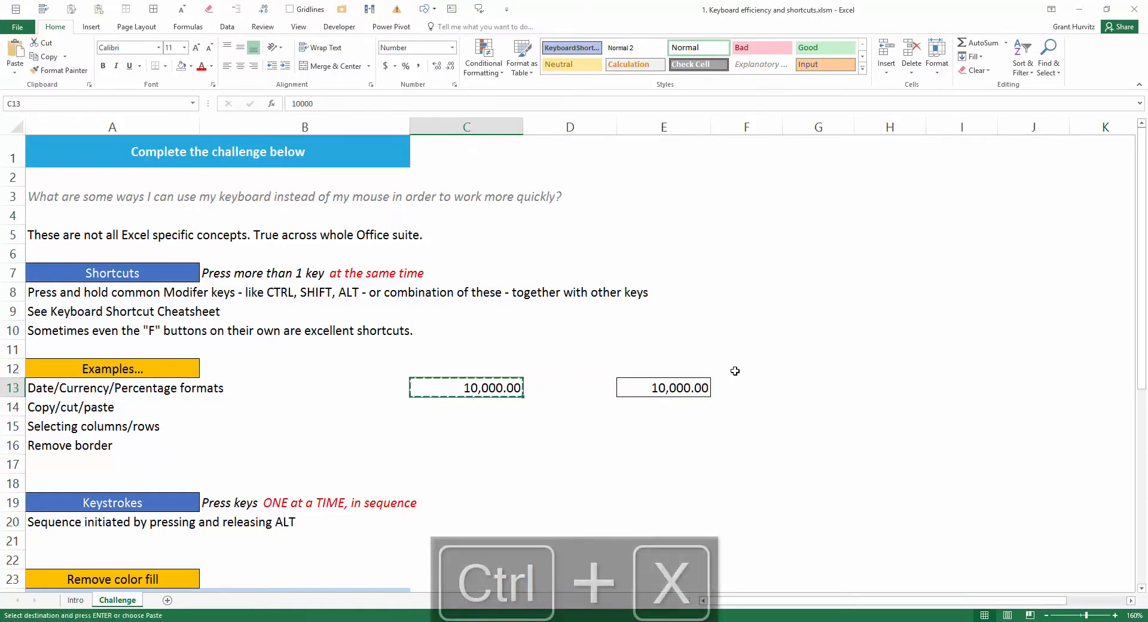
key("Down")
key("Right")
key("Right")
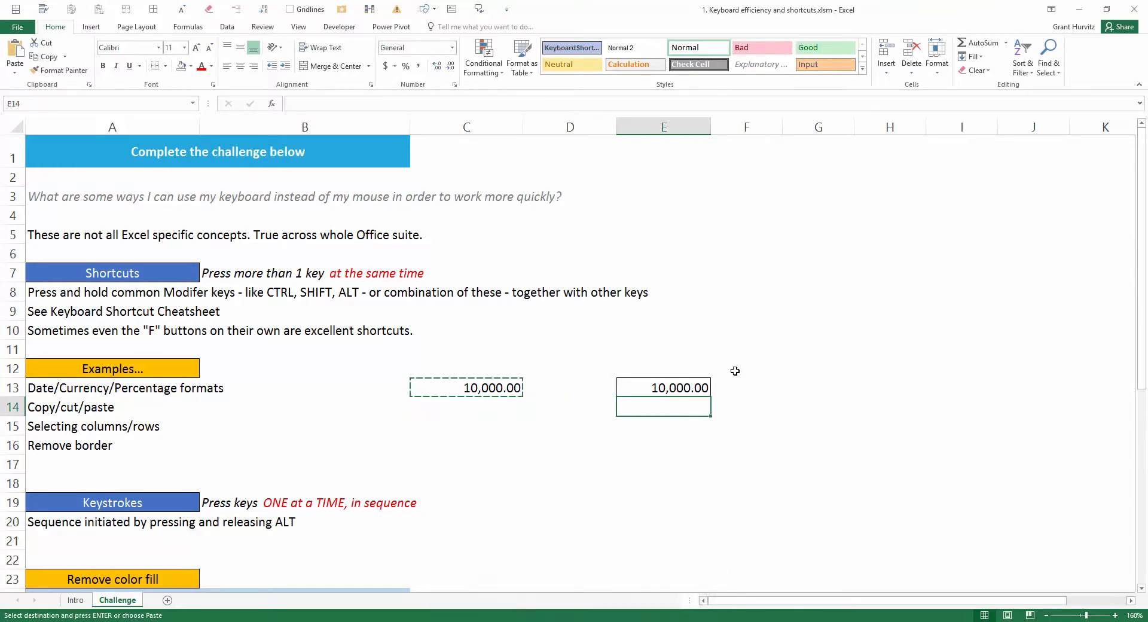
key("ctrl+v")
Step: From cell D15, select the whole of column D and switch the selection to the whole of row 15
key("Down")
key("Left")
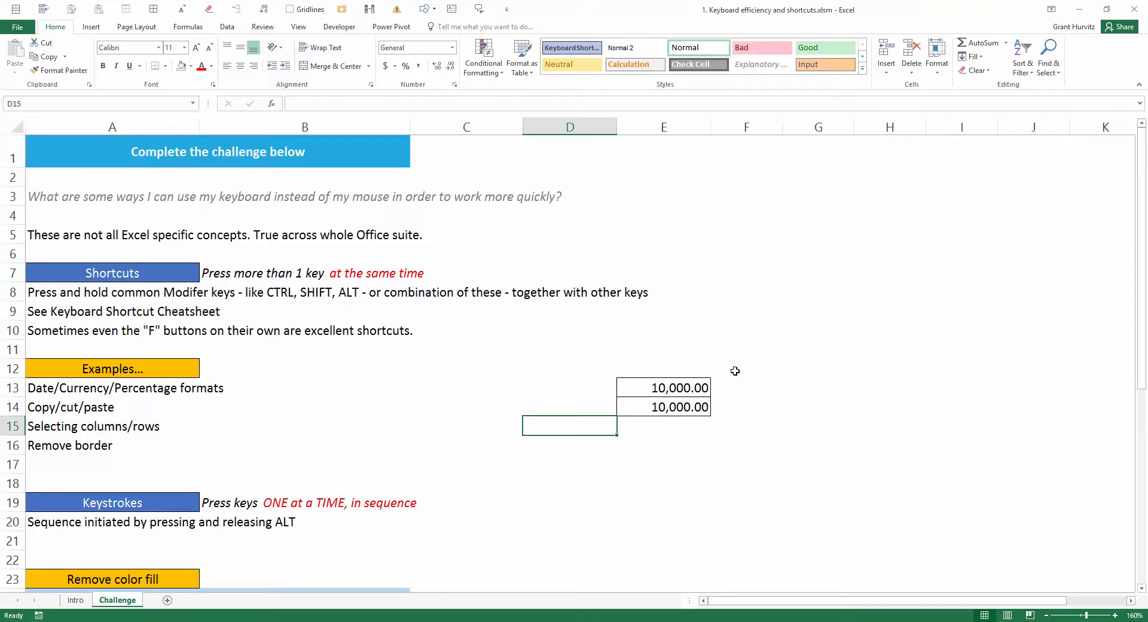
key("Right")
key("Left")
key("ctrl+space")
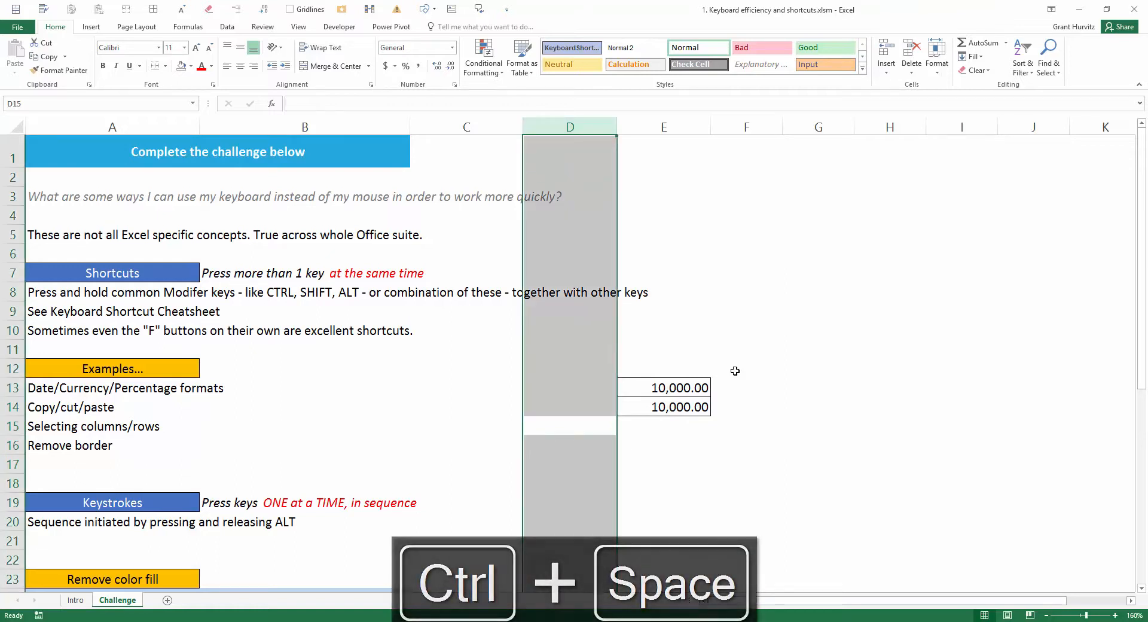
key("shift+space")
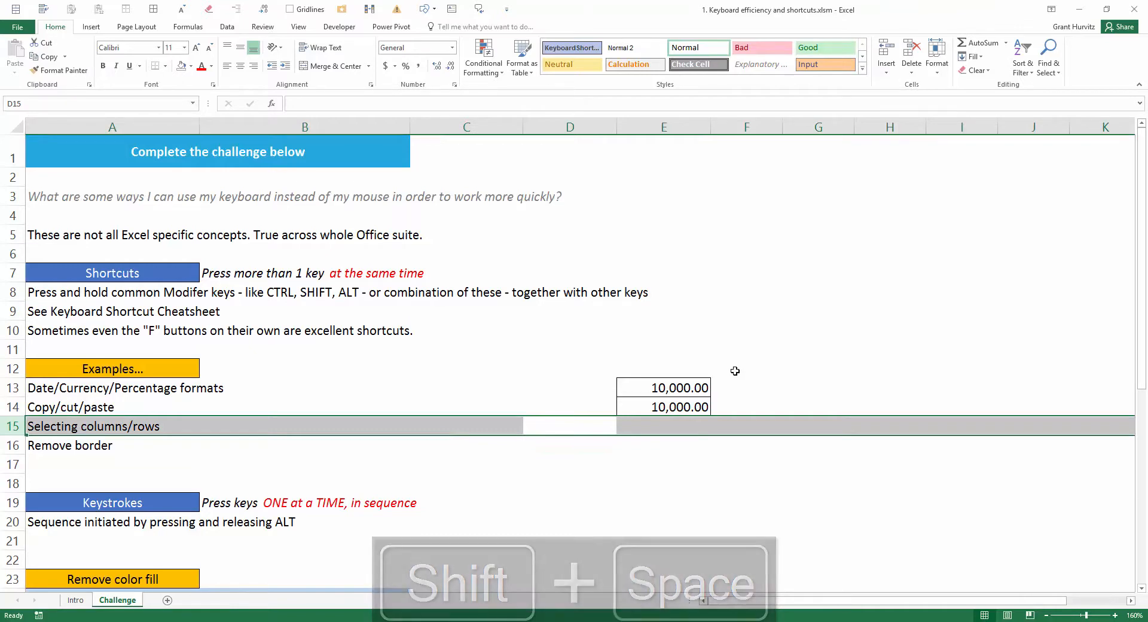
Step: Remove the borders from cells E13 and E14
key("Right")
key("Down")
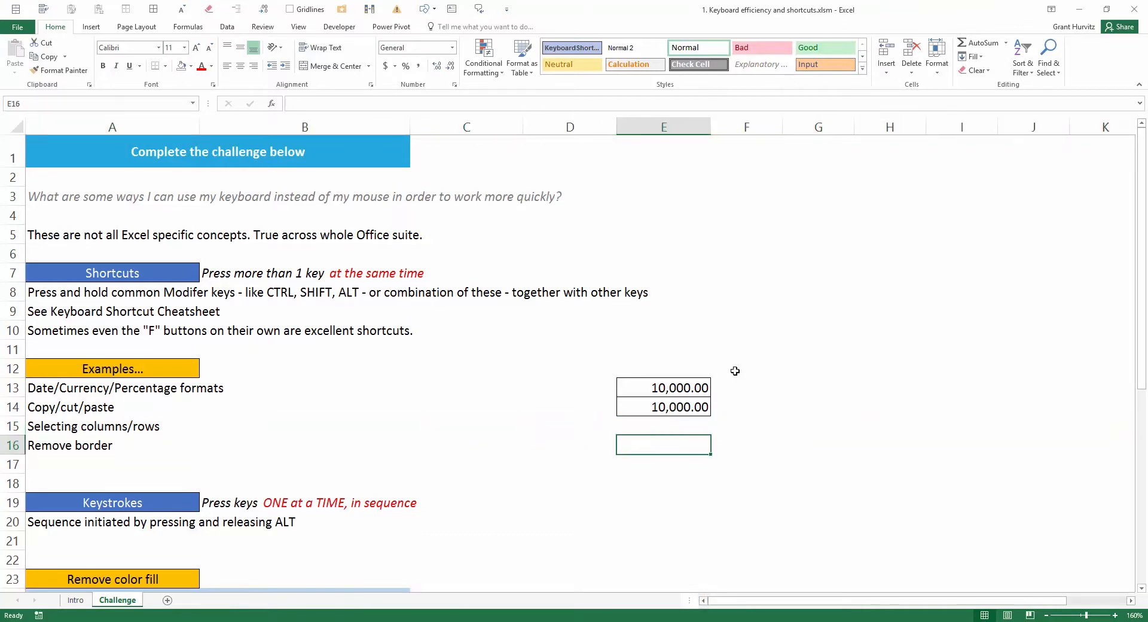
key("Up")
key("Up")
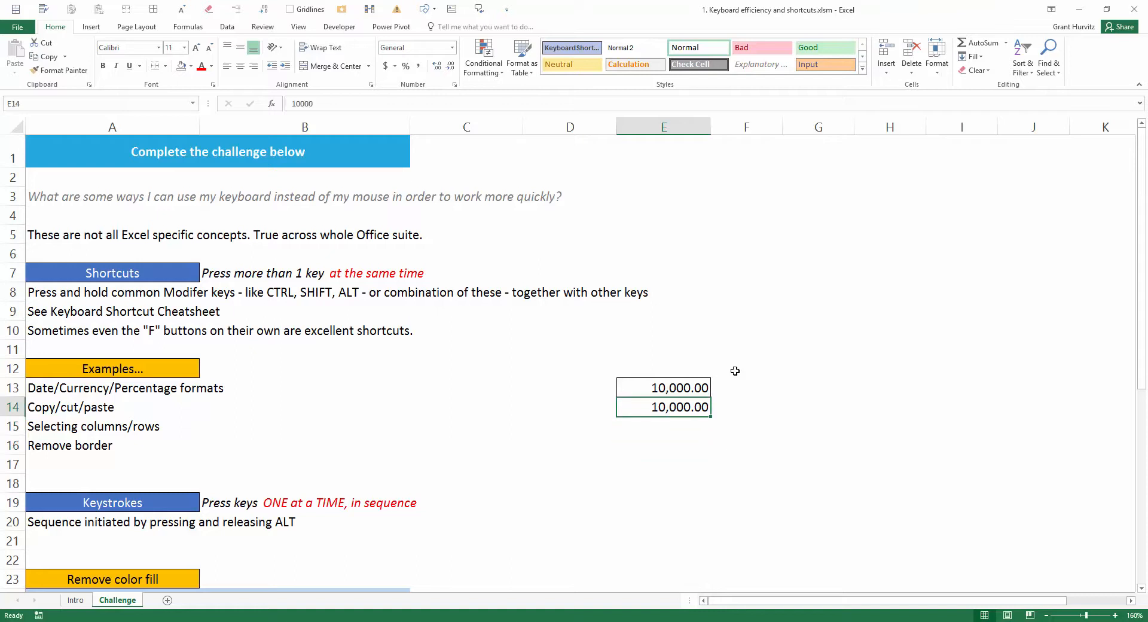
key("shift+Up")
key("ctrl+shift+minus")
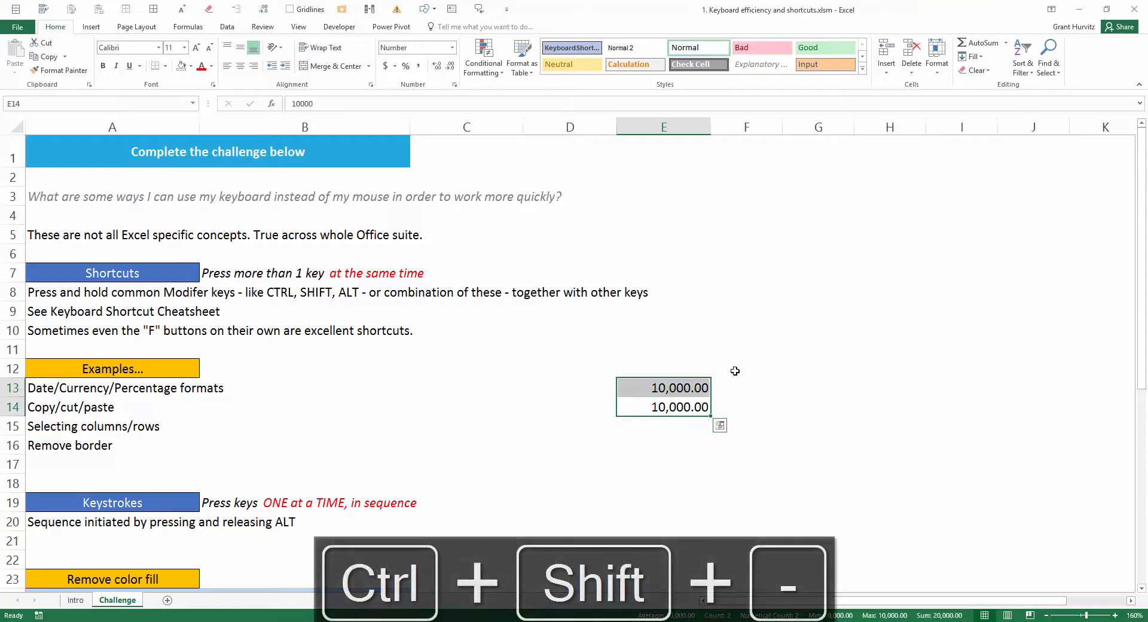
key("Left")
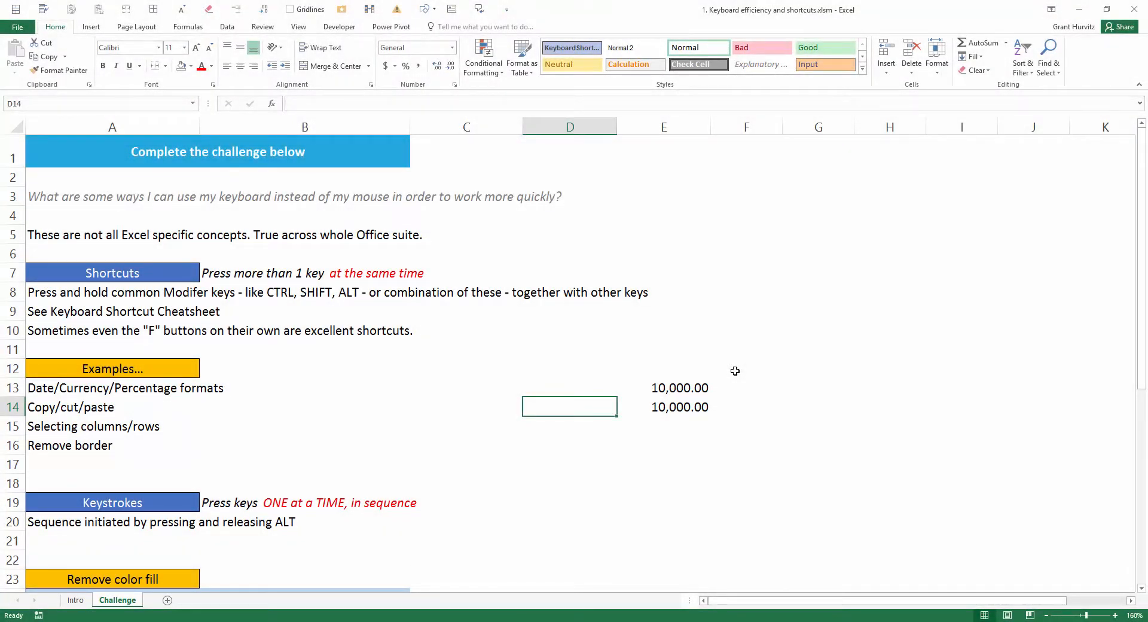
Step: Open the Go To dialog and run the spelling check, cancelling both, and return to cell A1
key("F5")
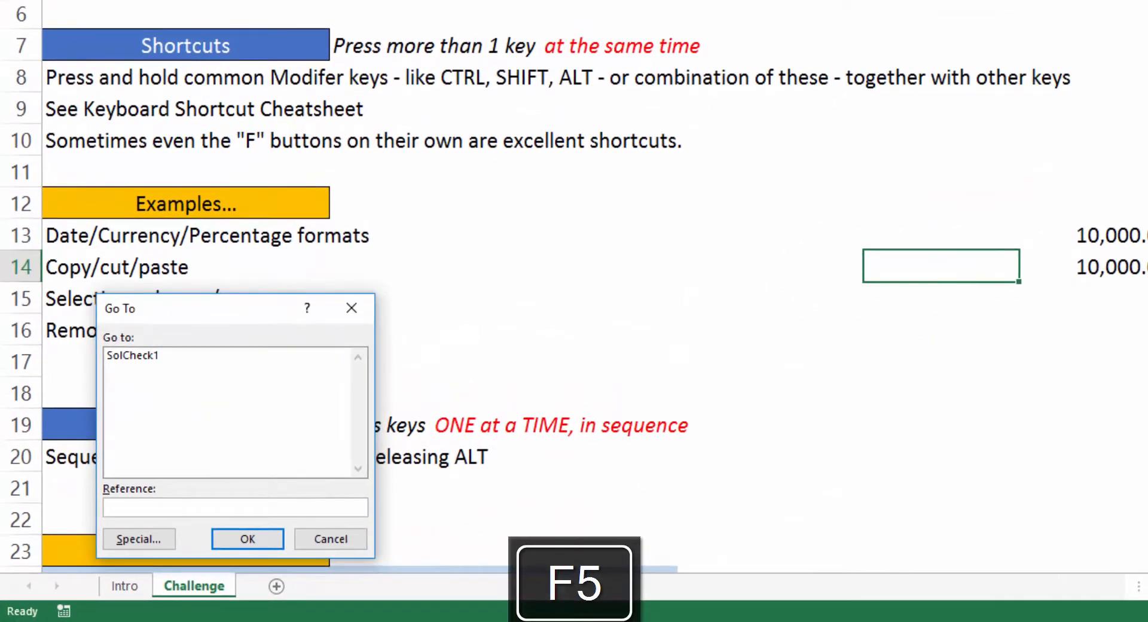
key("Escape")
key("F7")
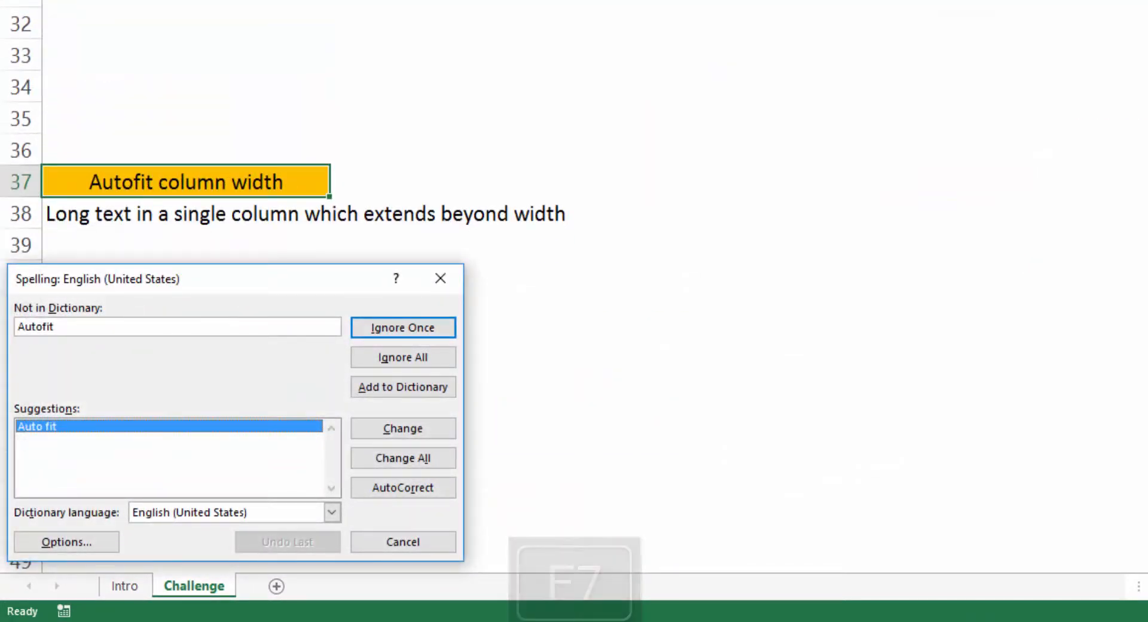
key("Escape")
key("ctrl+Home")
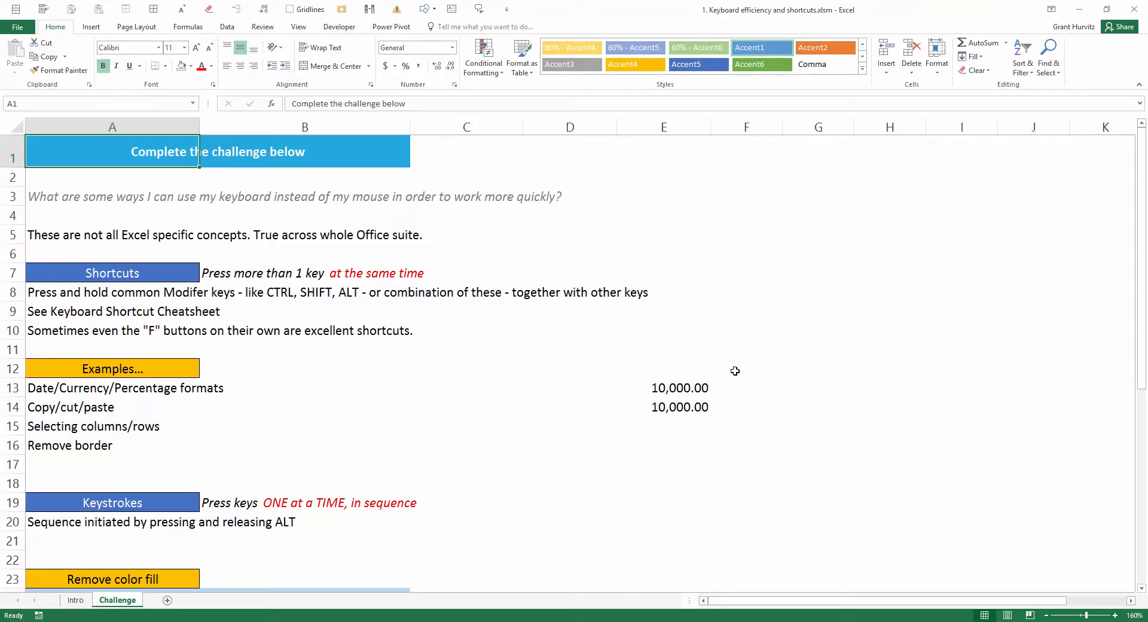
Step: Go to cell B22 below the Keystrokes section and examine the ribbon's key tip letters, showing and hiding them repeatedly
scroll(735, 371, "down", 2)
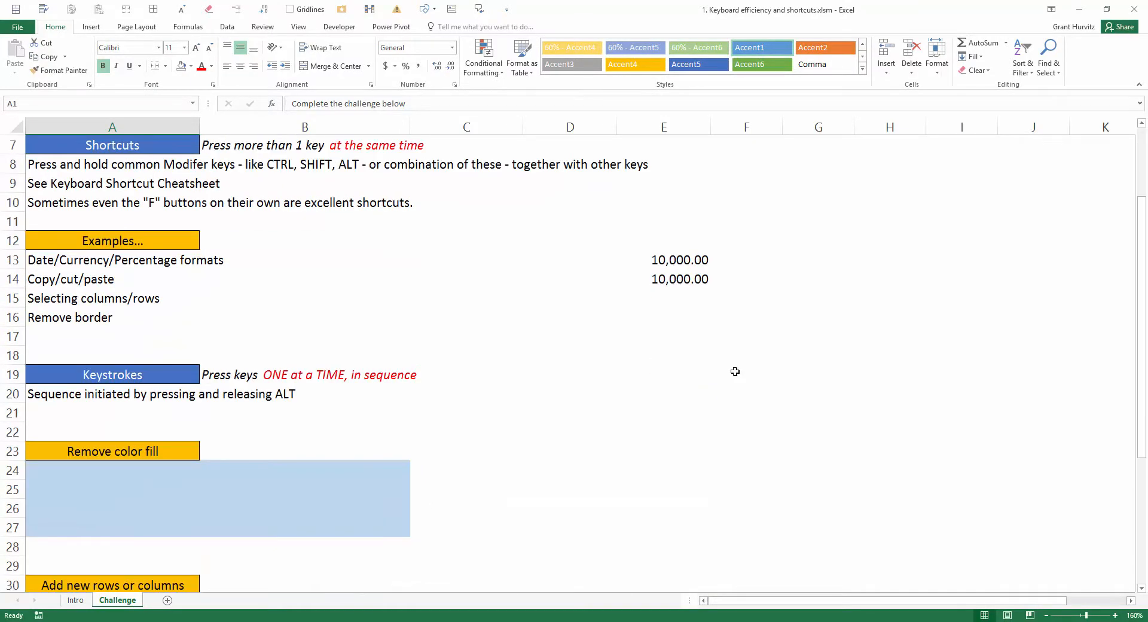
left_click(219, 378)
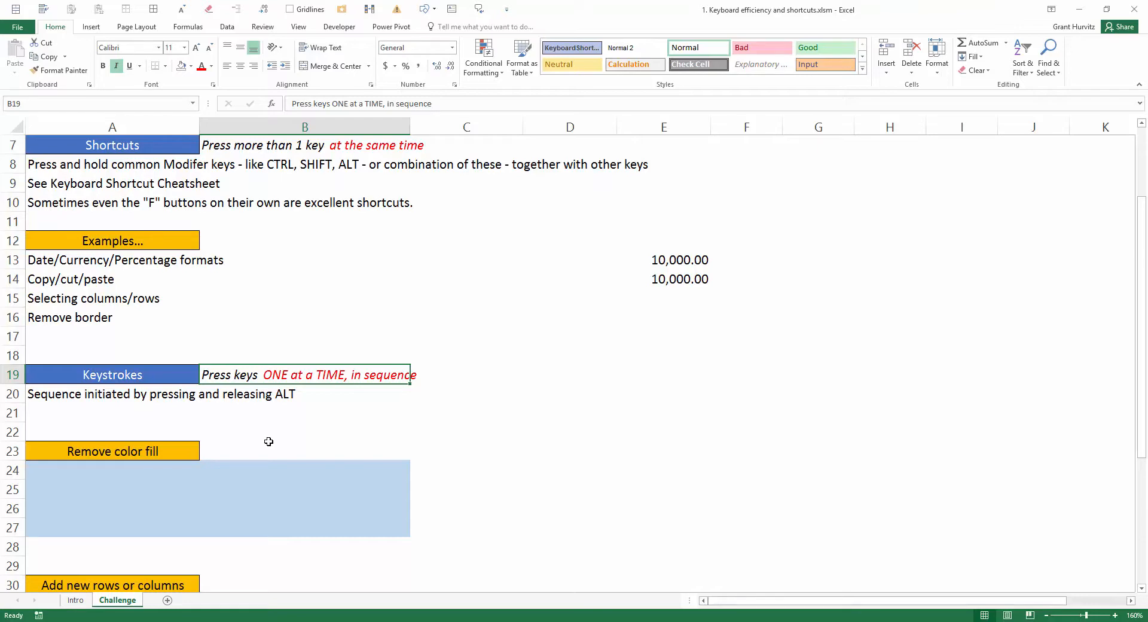
key("Down")
key("Down")
key("Down")
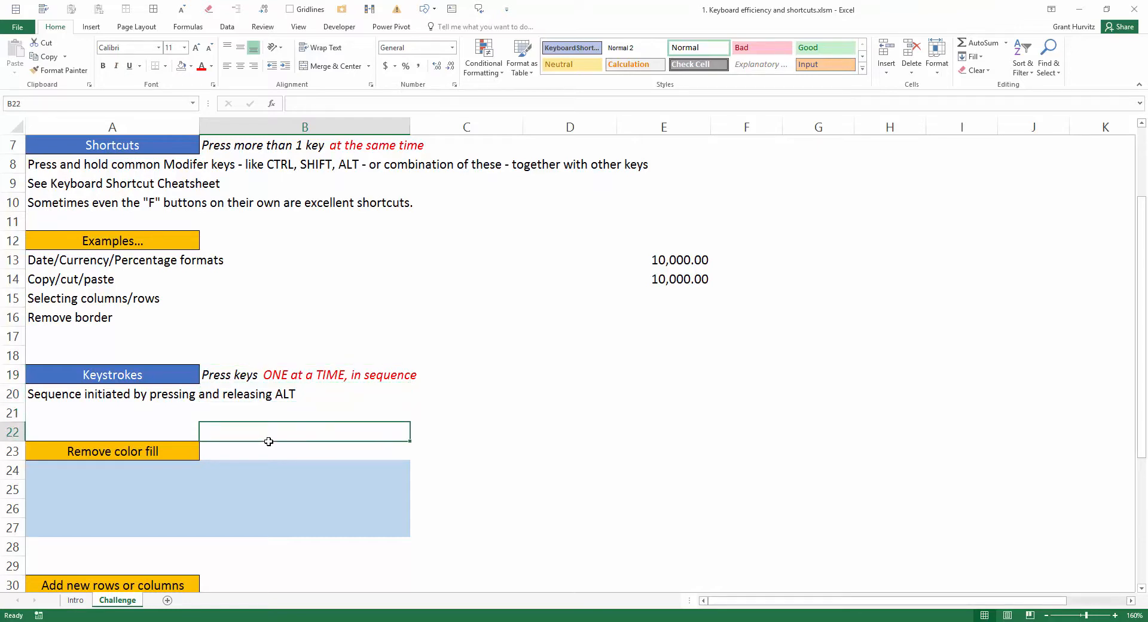
key("alt")
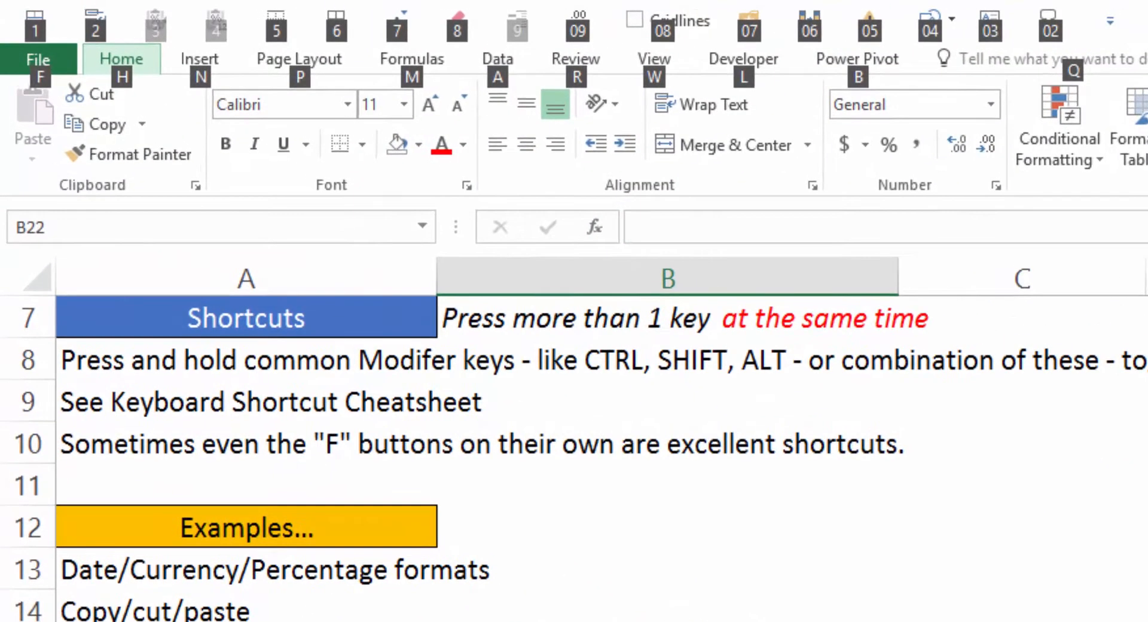
key("alt")
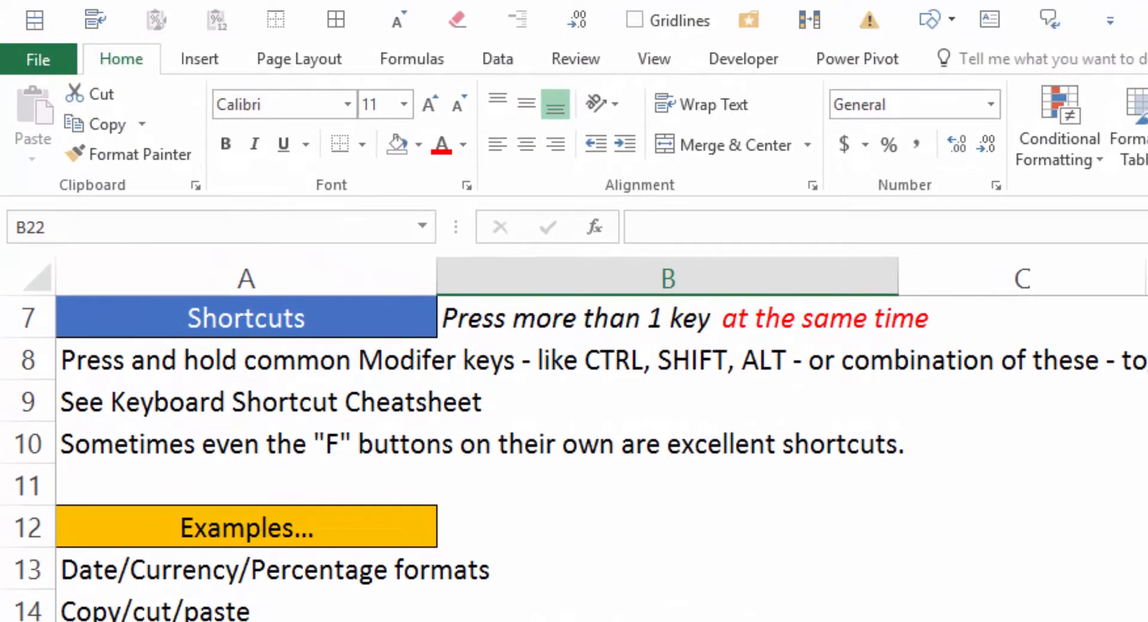
key("alt")
key("alt")
key("alt")
key("alt")
key("alt")
key("alt")
Step: Select the blue-filled range A24:B27 under the Remove color fill heading
key("Down")
key("Down")
key("Left")
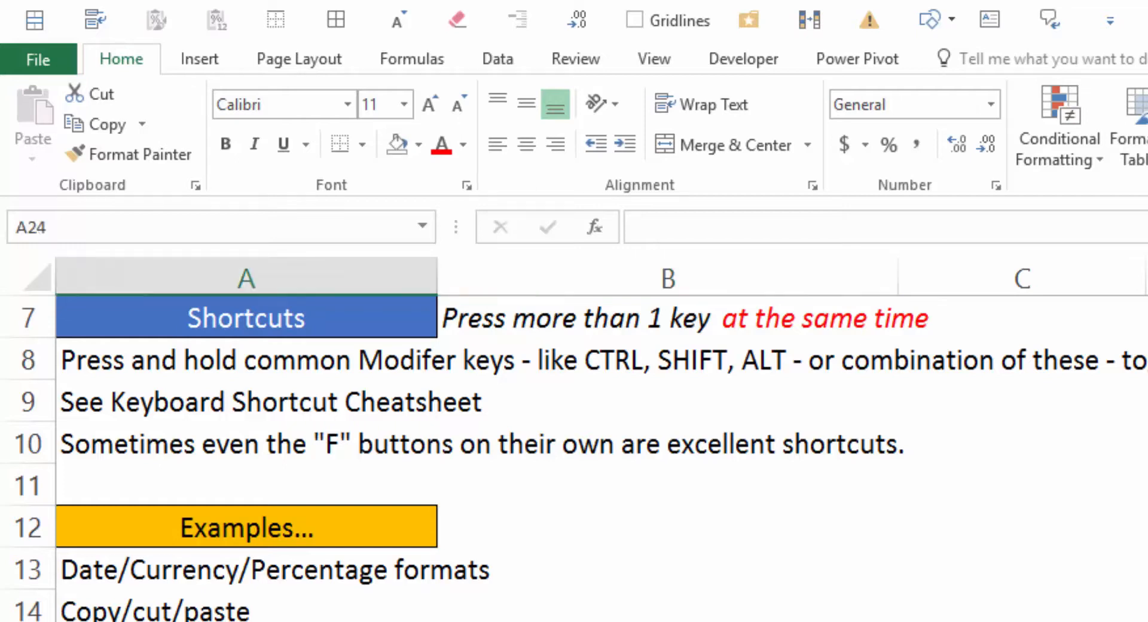
key("shift+Right")
key("shift+Right")
key("shift+Left")
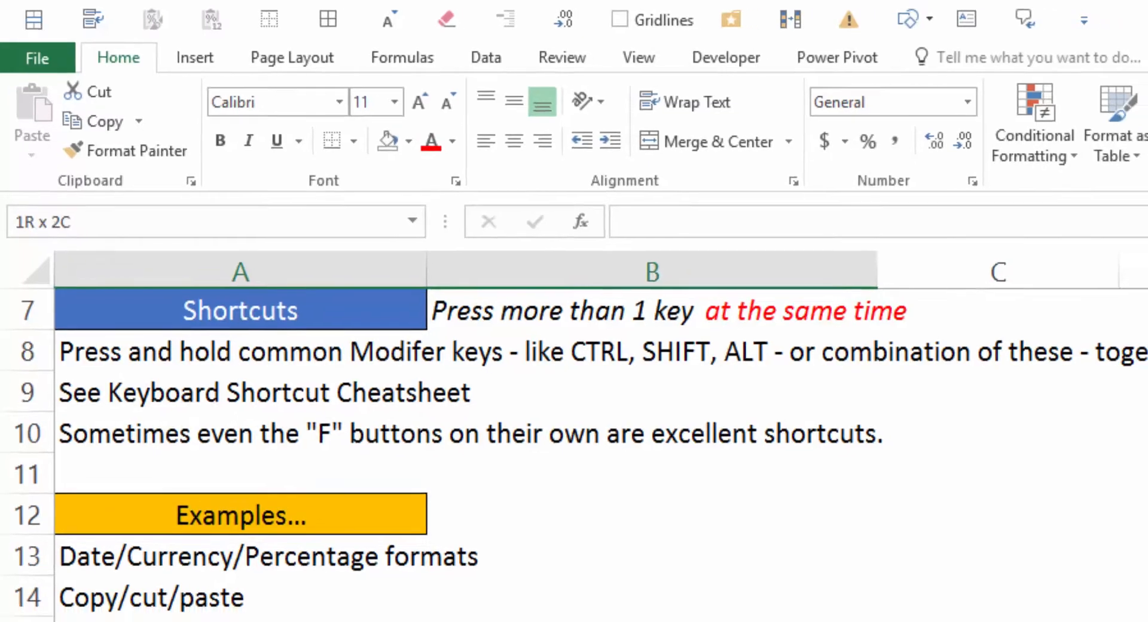
key("shift+Down")
key("shift+Down")
key("shift+Down")
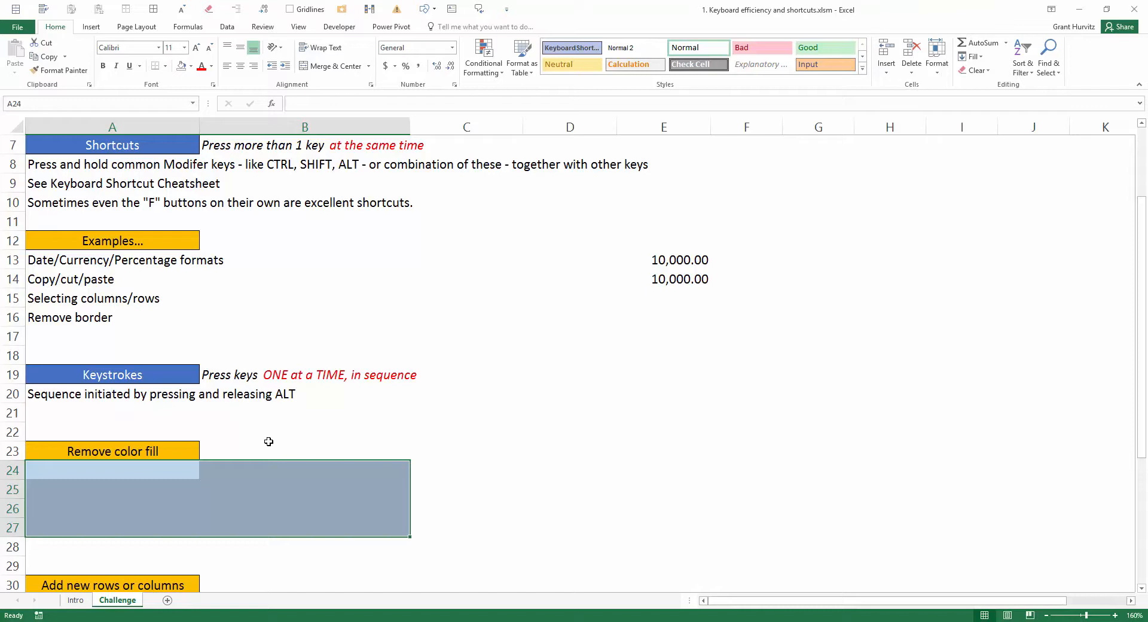
Step: Apply No Fill to the selected range A24:B27 and undo the change
key("alt")
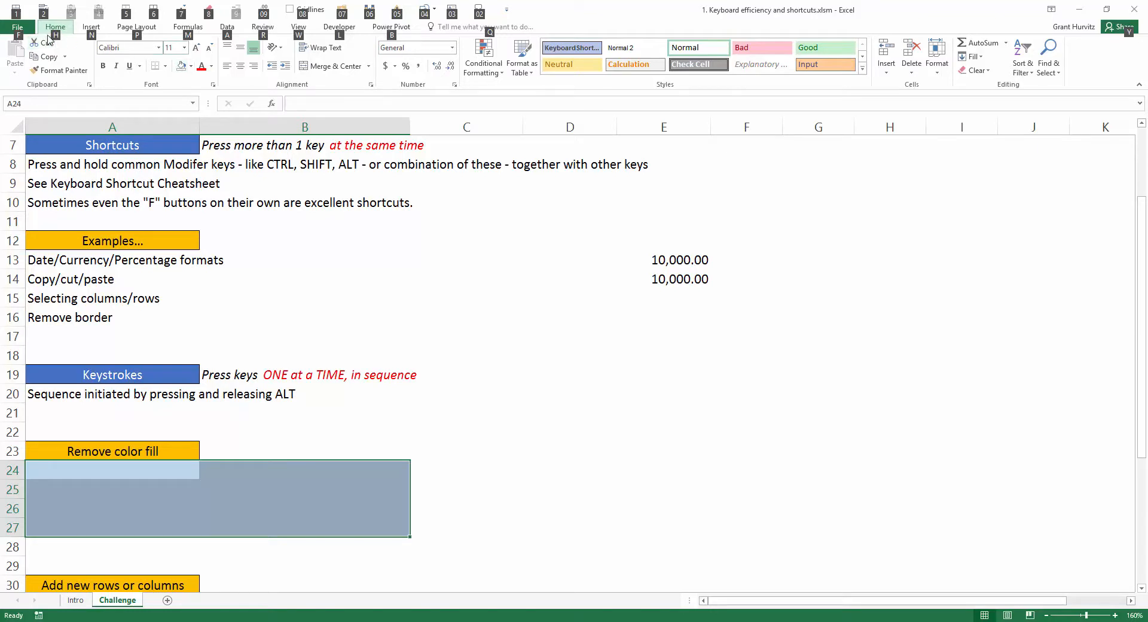
key("alt")
key("alt")
key("h")
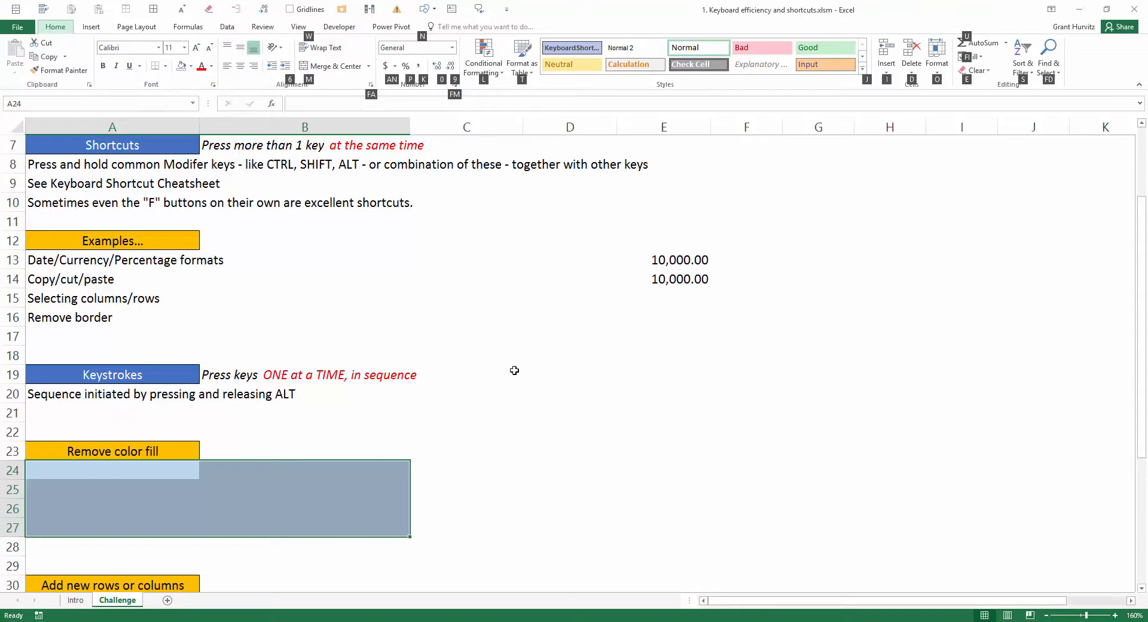
key("h")
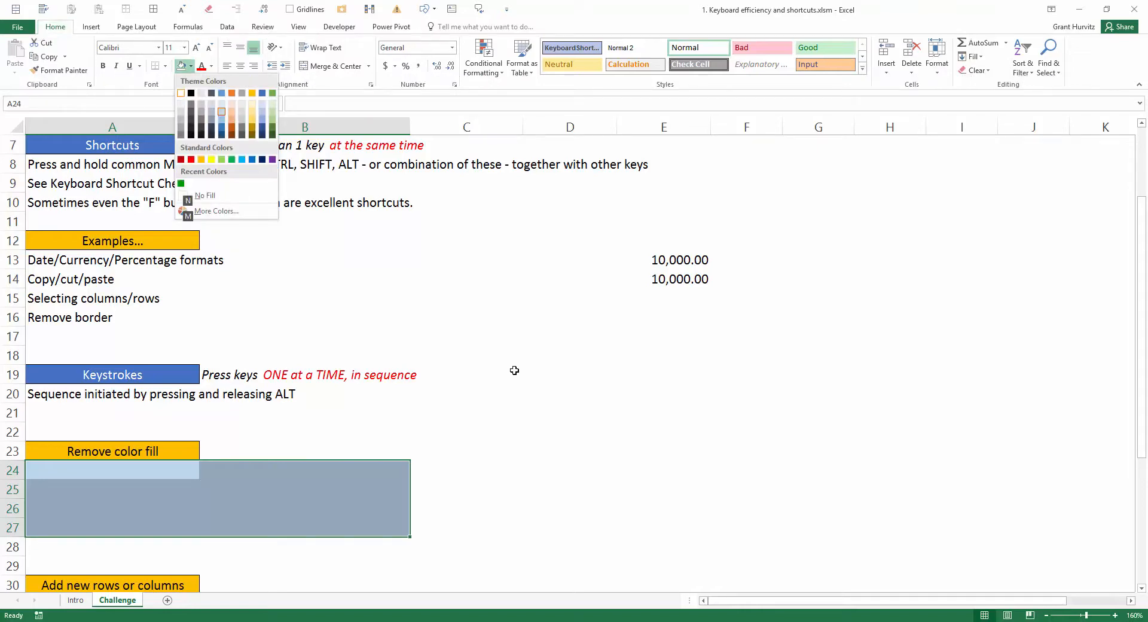
key("n")
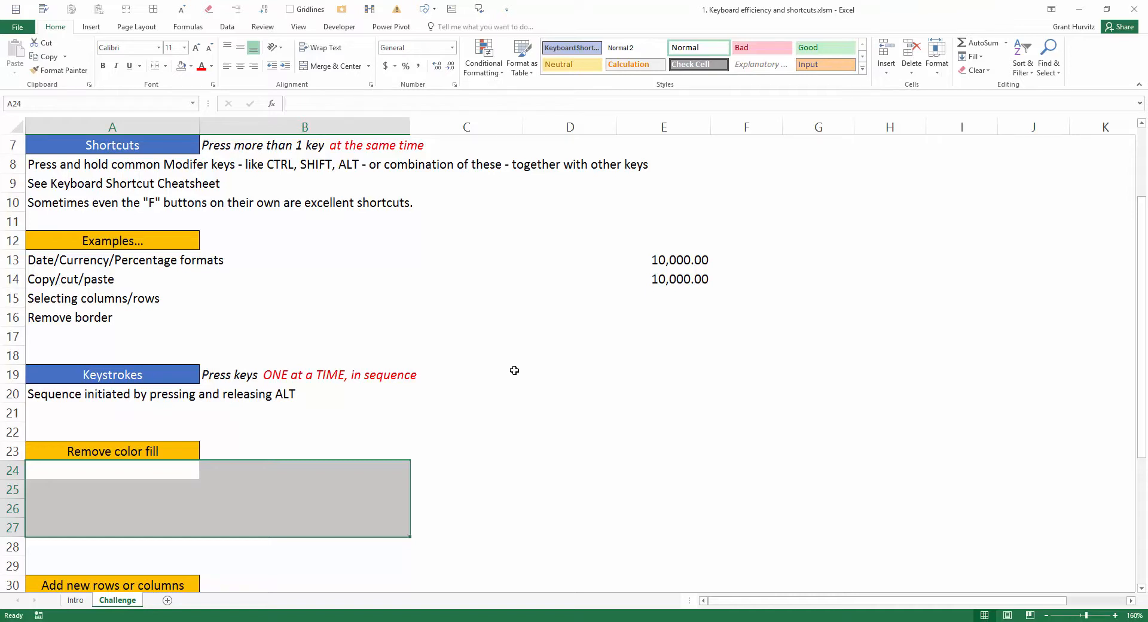
key("ctrl+z")
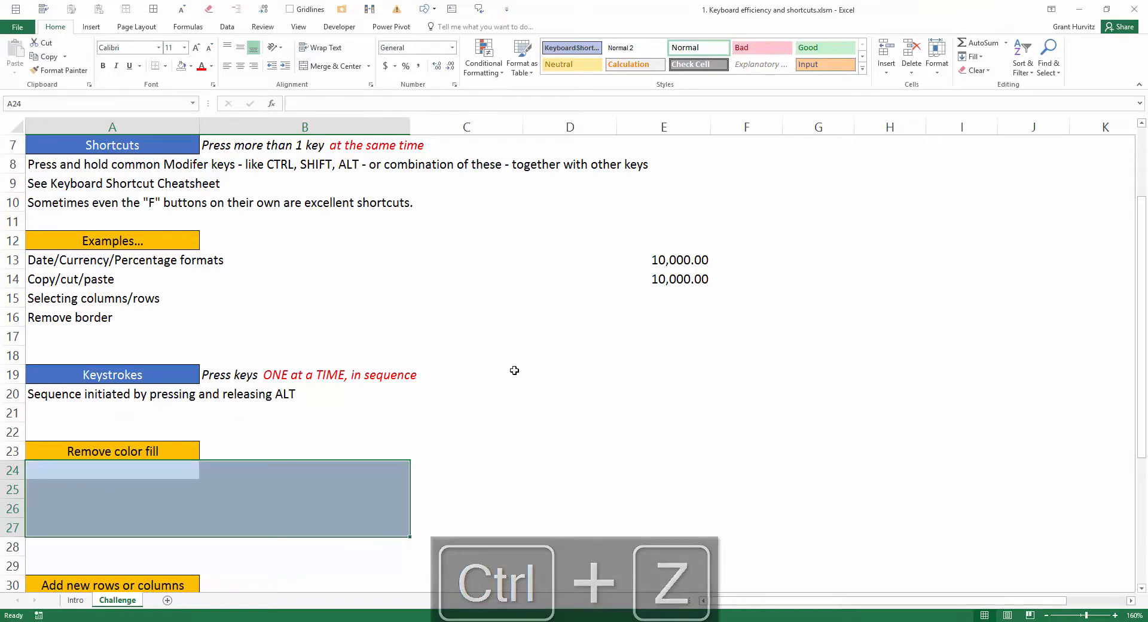
Step: Remove the fill color from the selected cells A24:B27 again using No Fill
key("alt")
key("h")
key("h")
key("n")
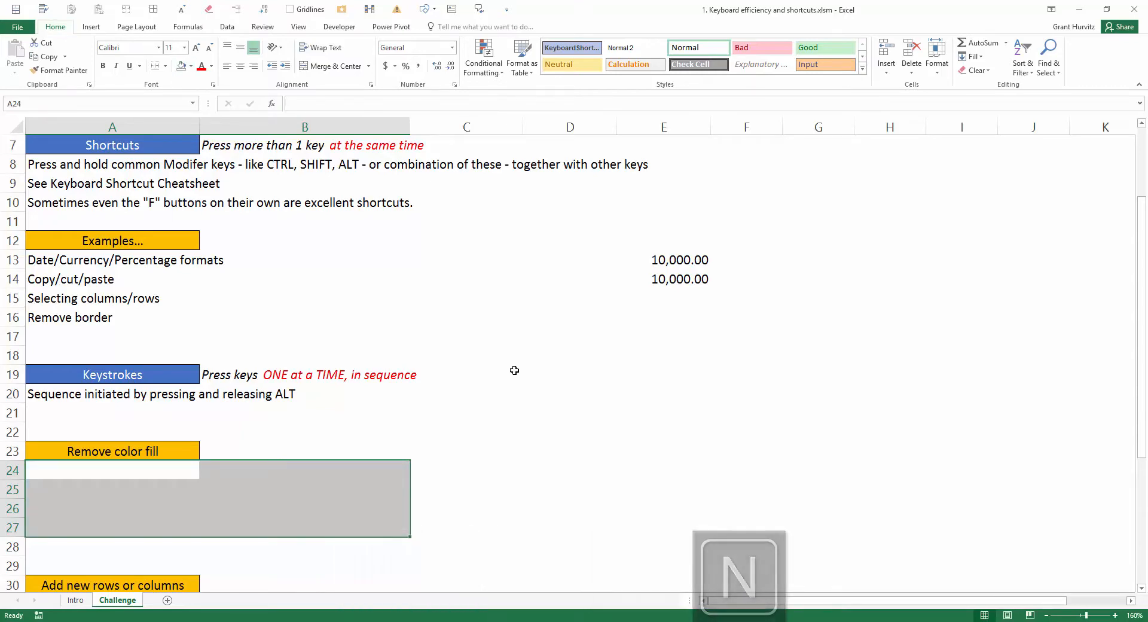
Step: Insert a new sheet row at cell A32 under the Add new rows or columns heading
scroll(515, 371, "down", 3)
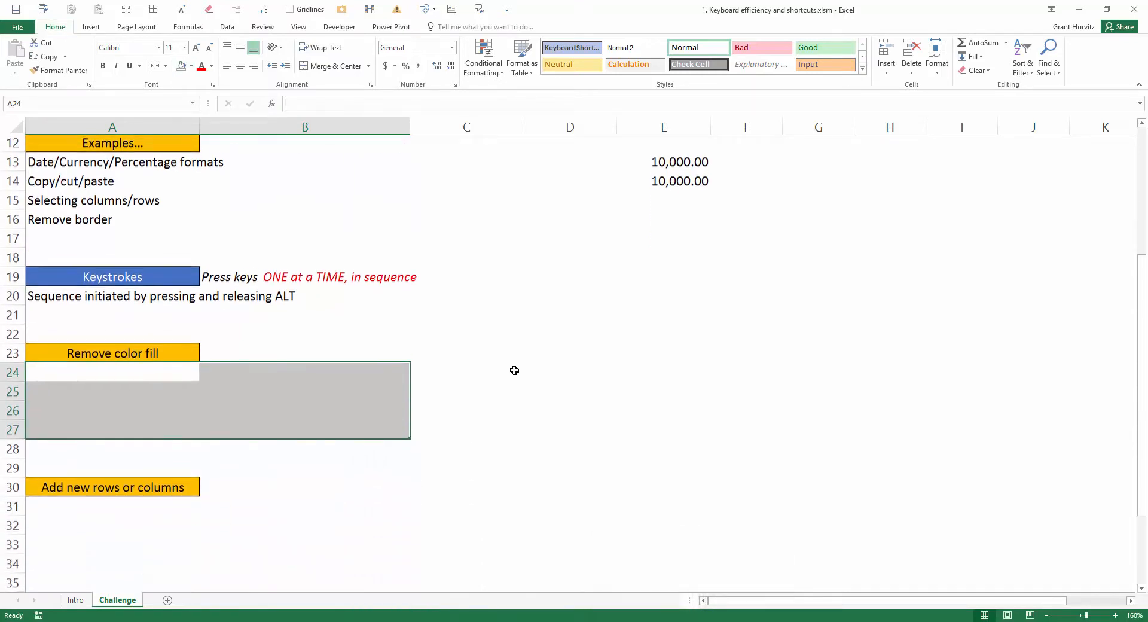
left_click(151, 452)
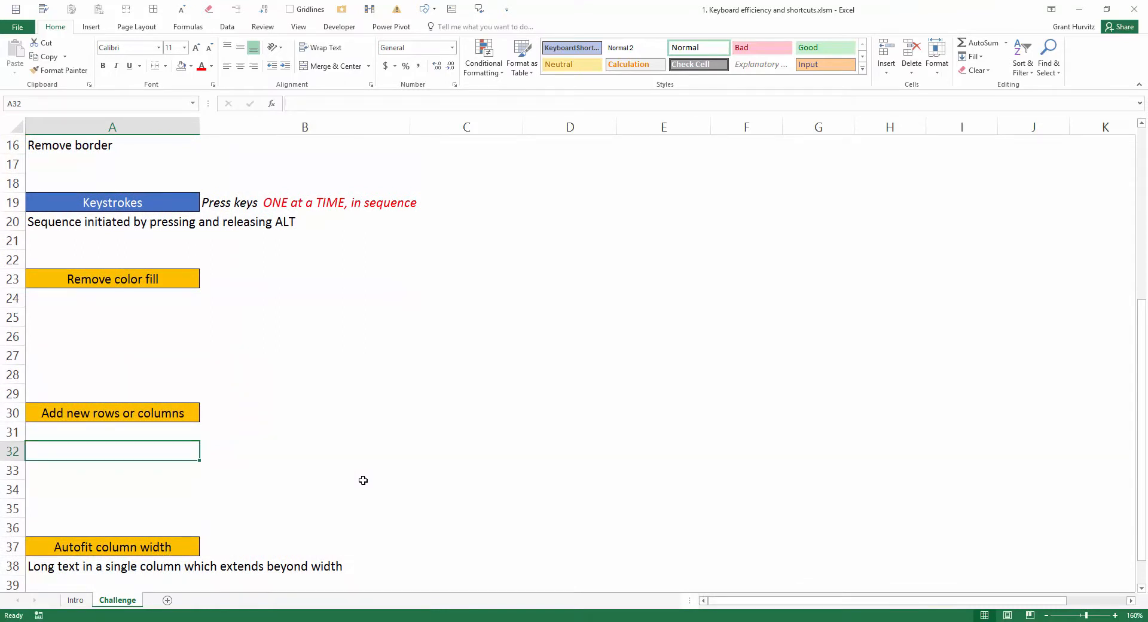
key("alt")
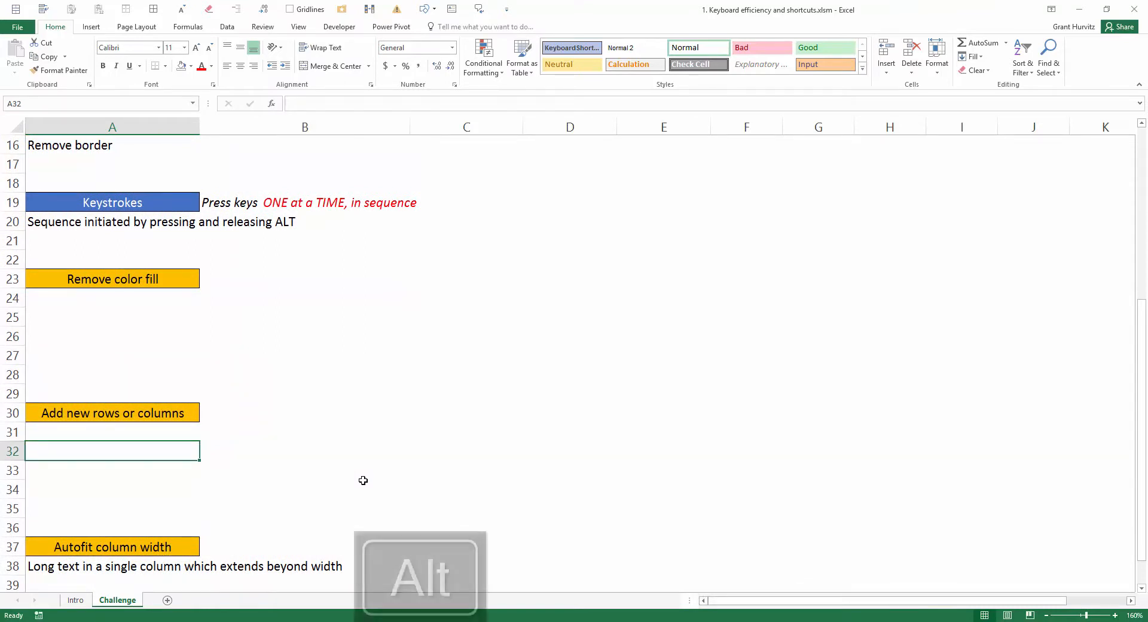
key("h")
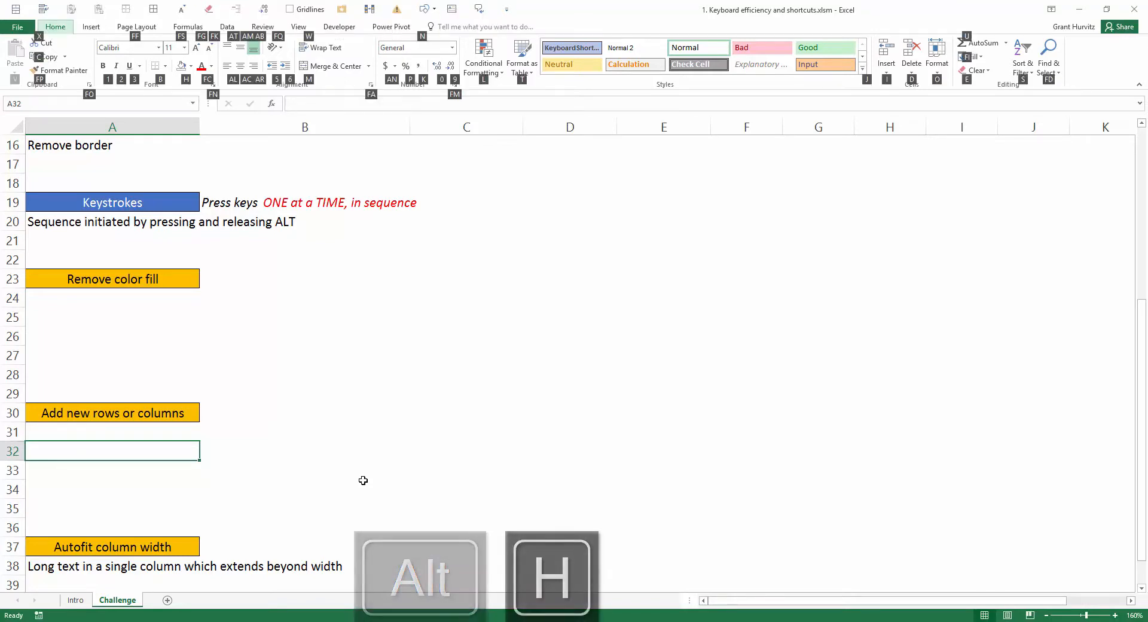
key("i")
key("r")
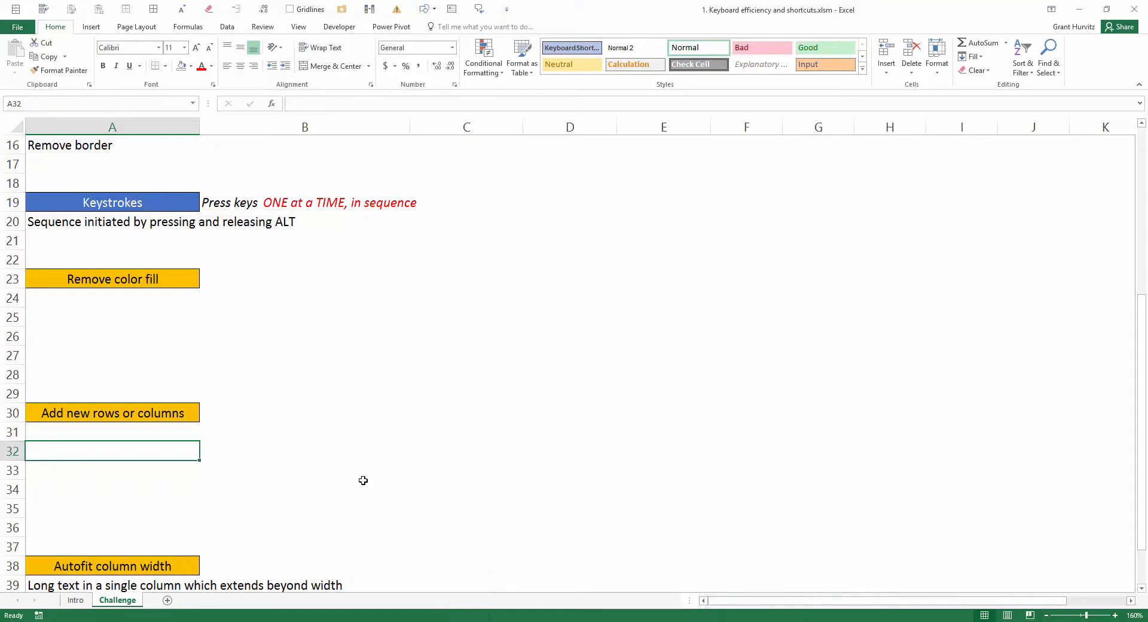
Step: Insert a new sheet column at cell A32, before the column containing the headings
key("alt")
key("h")
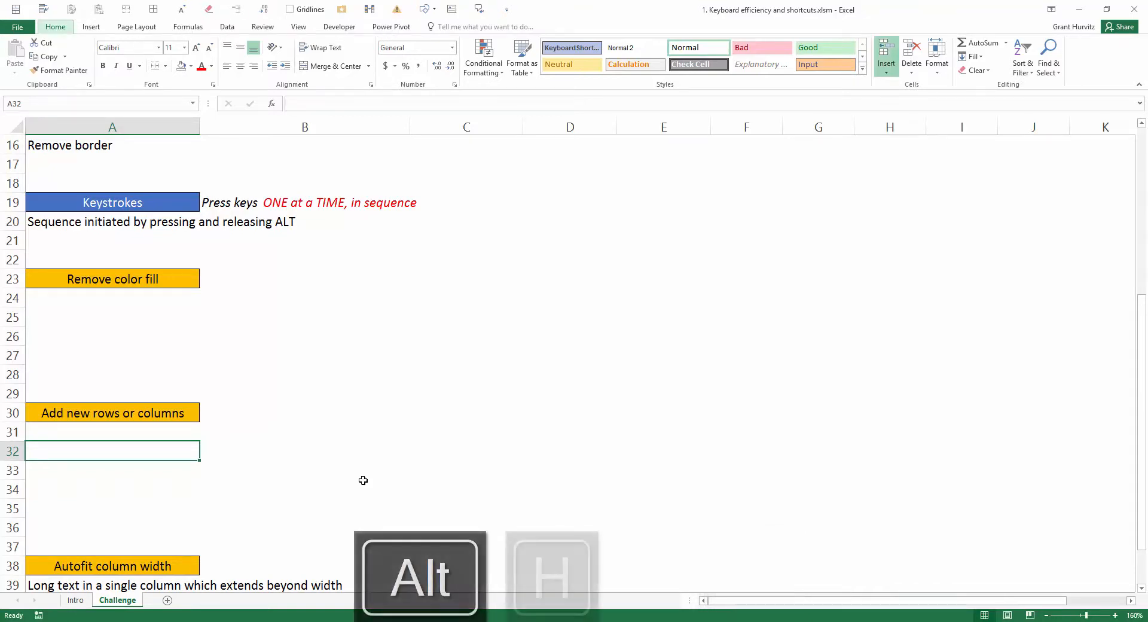
key("i")
key("c")
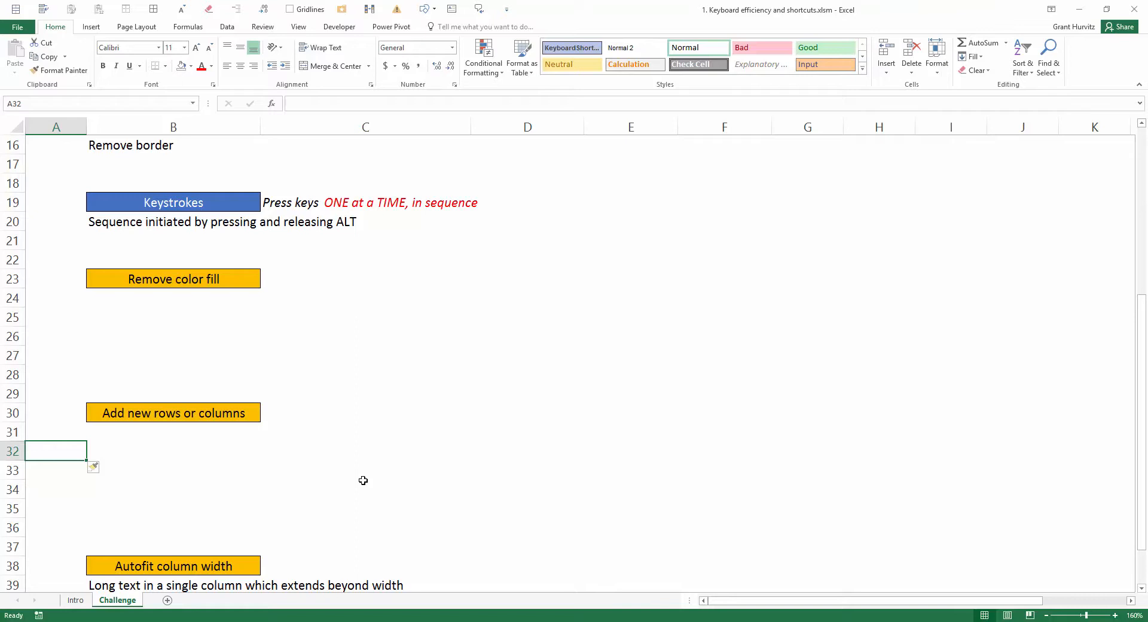
Step: Insert another row and another column at cell A32 using the access sequences from earlier Office versions
key("alt")
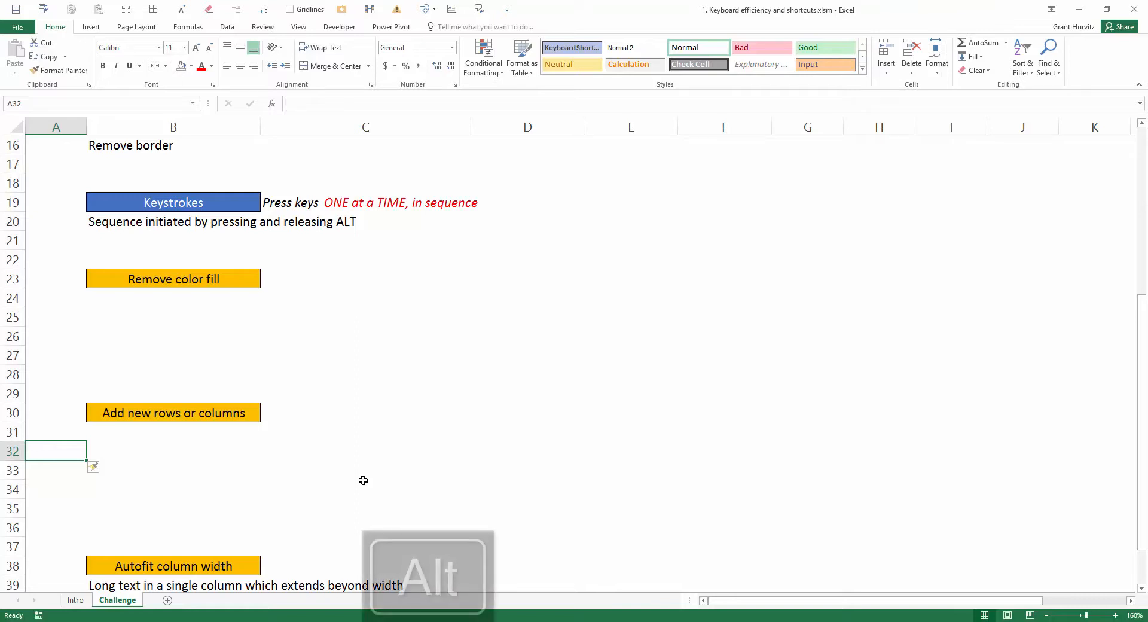
key("i")
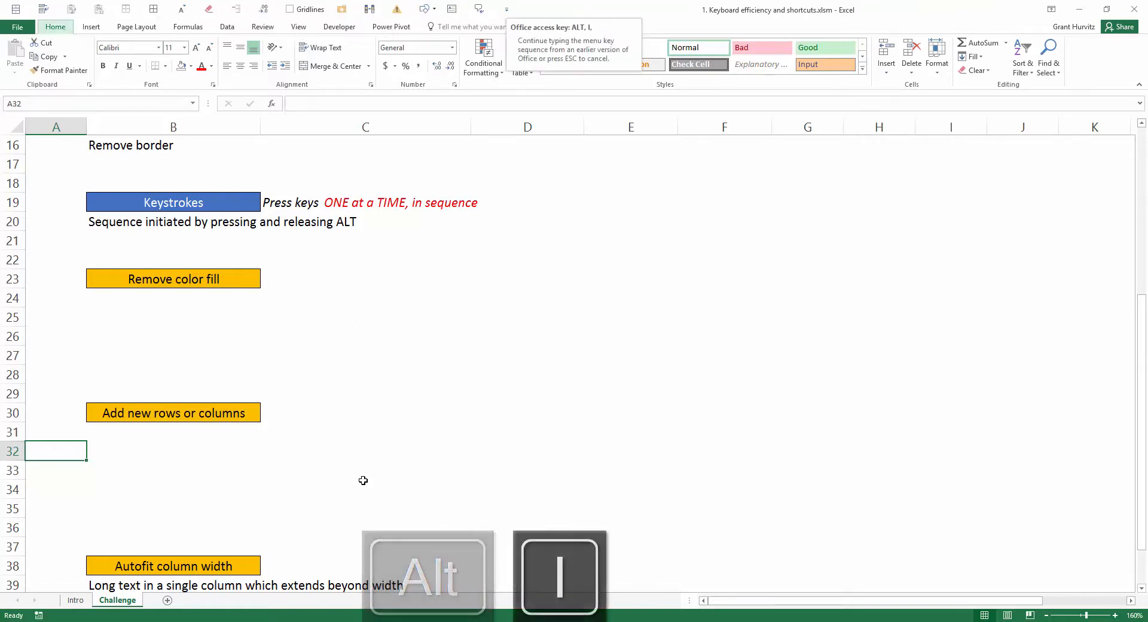
key("r")
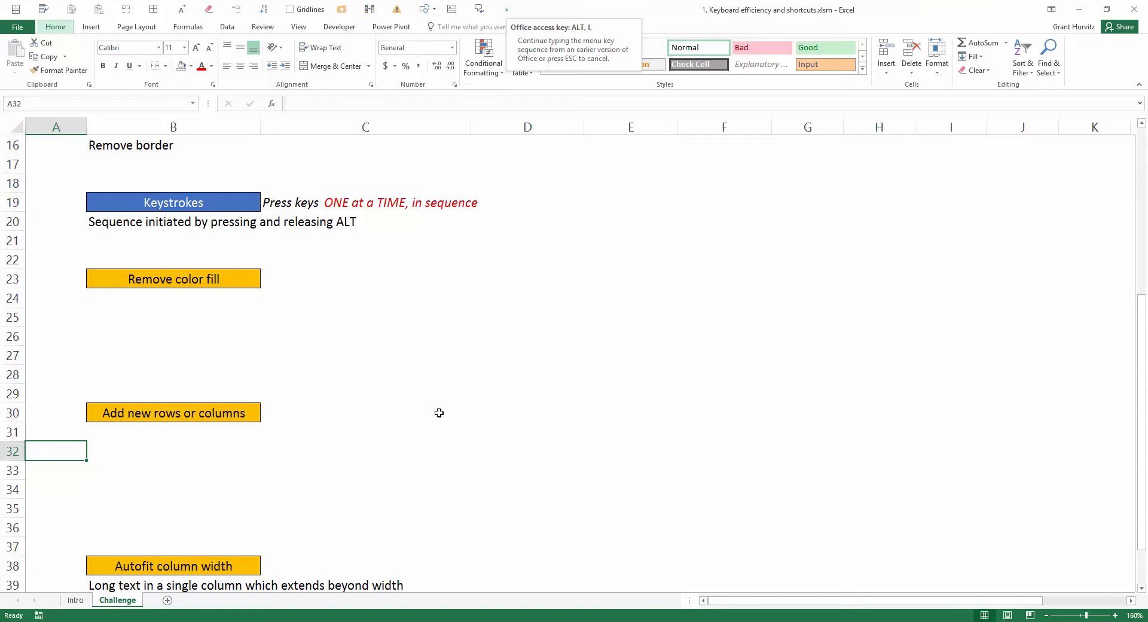
key("Escape")
key("alt")
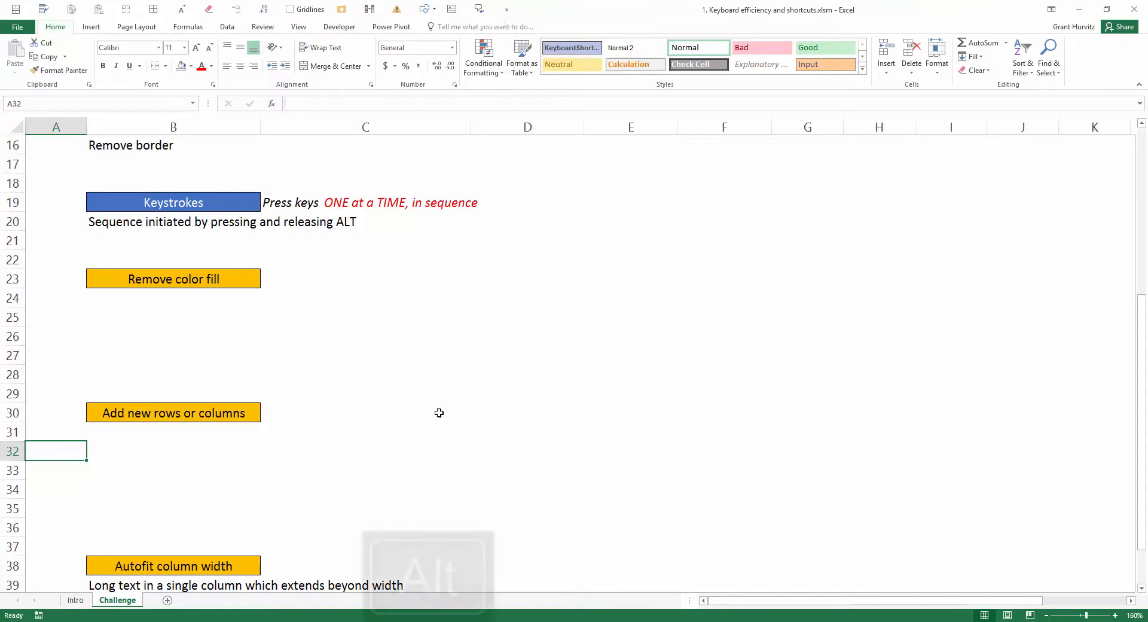
key("i")
key("r")
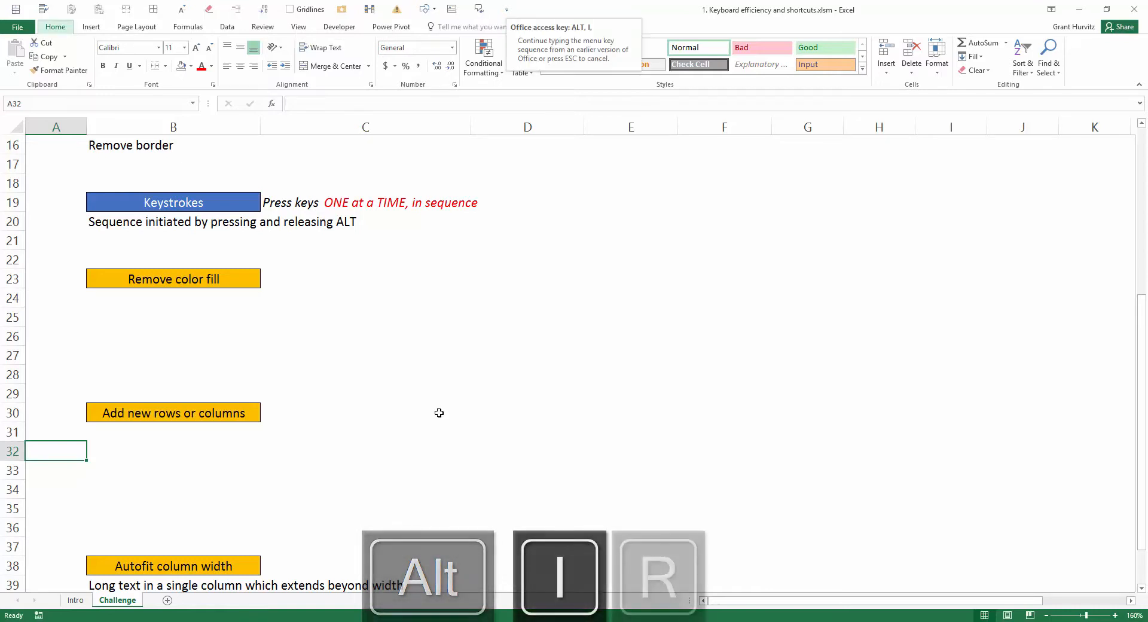
key("alt")
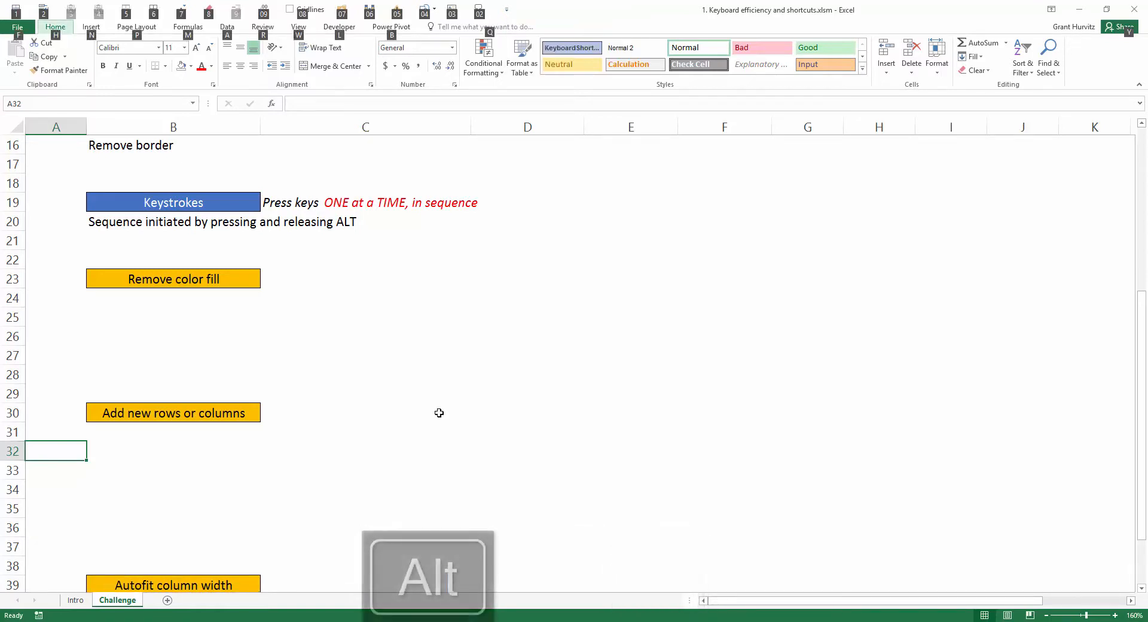
key("i")
key("c")
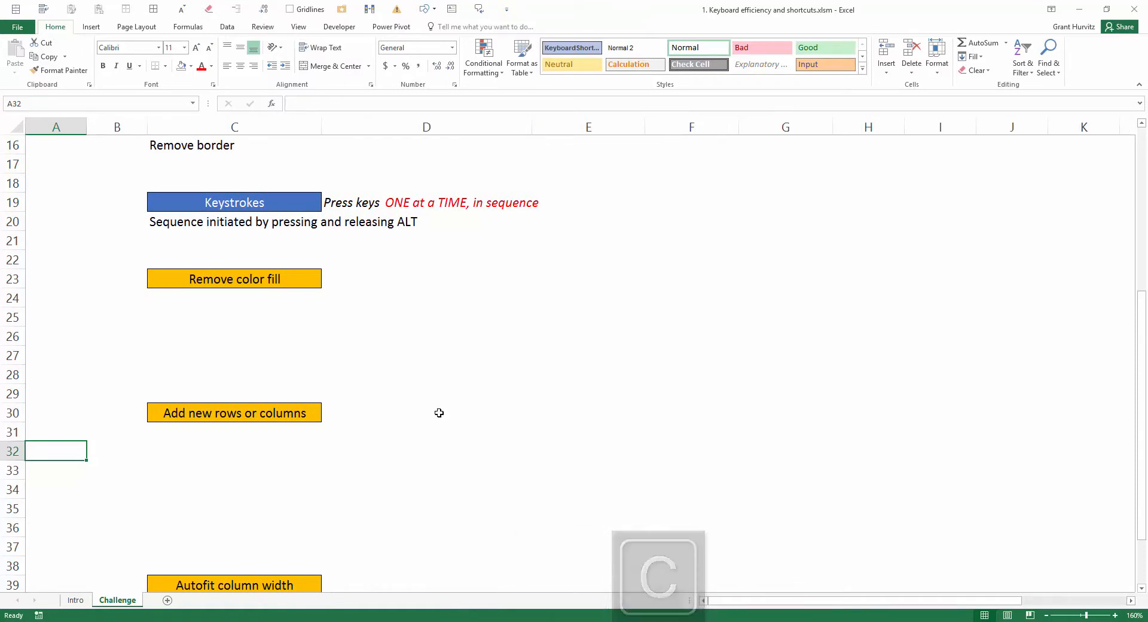
Step: Undo all the row and column insertions made at cell A32
key("ctrl+z")
key("ctrl+z")
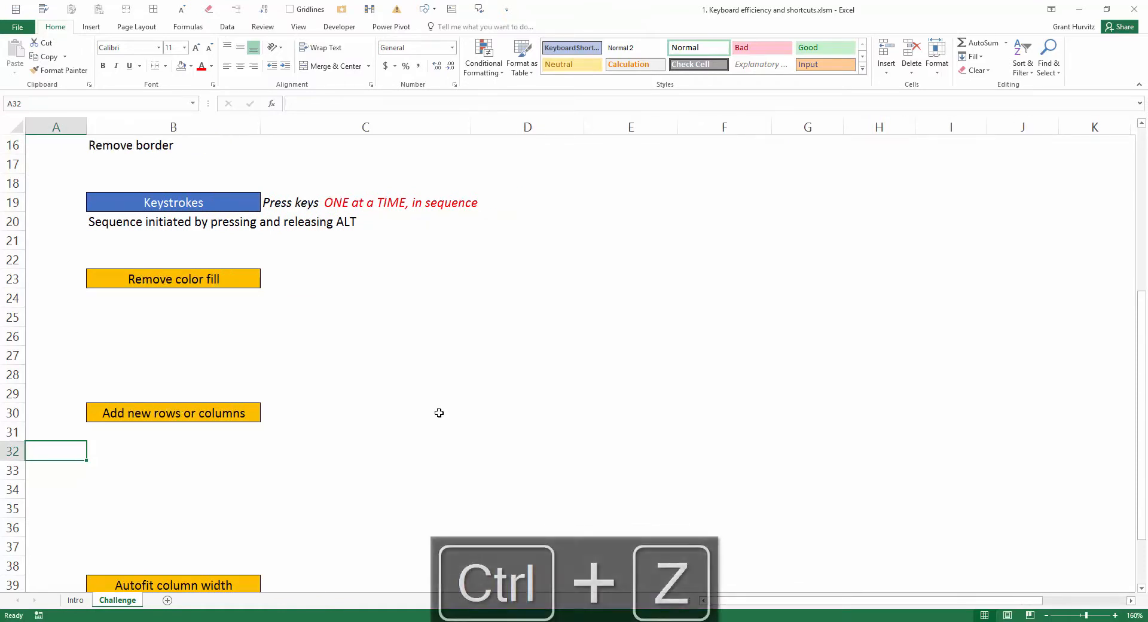
key("ctrl+z")
Step: Autofit column A to the long text in cell A38 using the older Office access sequence, and undo it
scroll(438, 412, "down", 3)
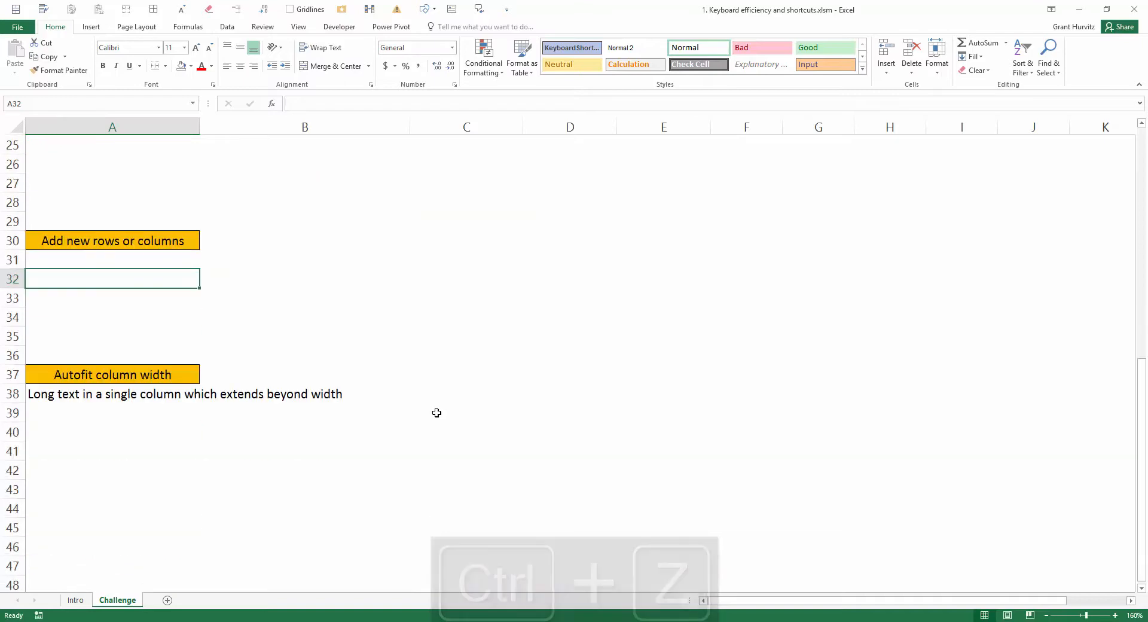
left_click(70, 394)
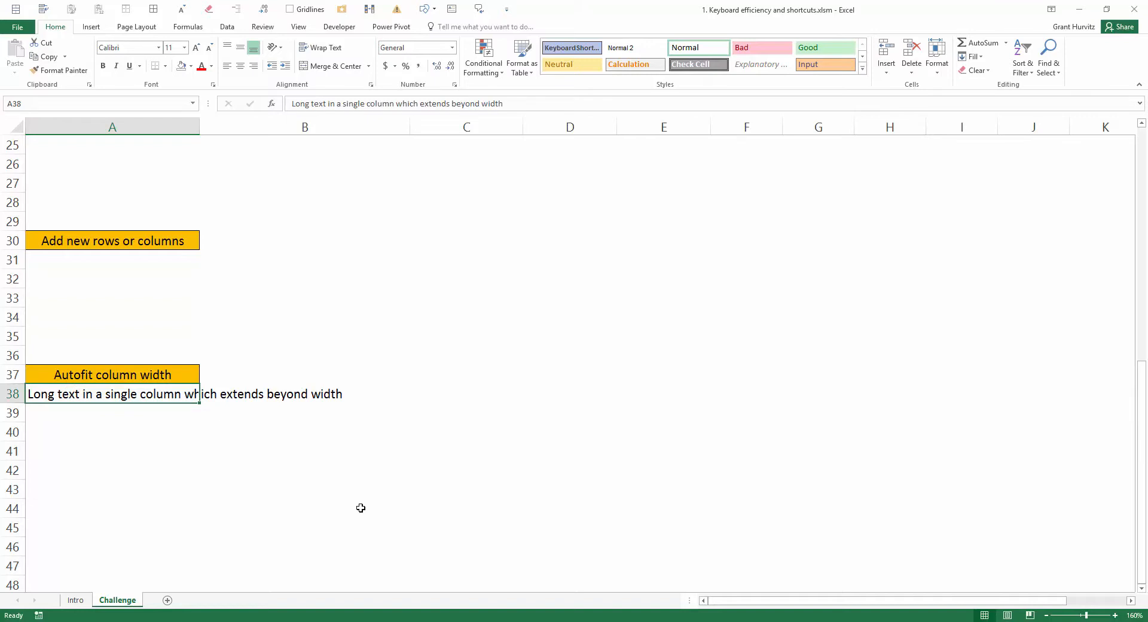
key("alt")
key("o")
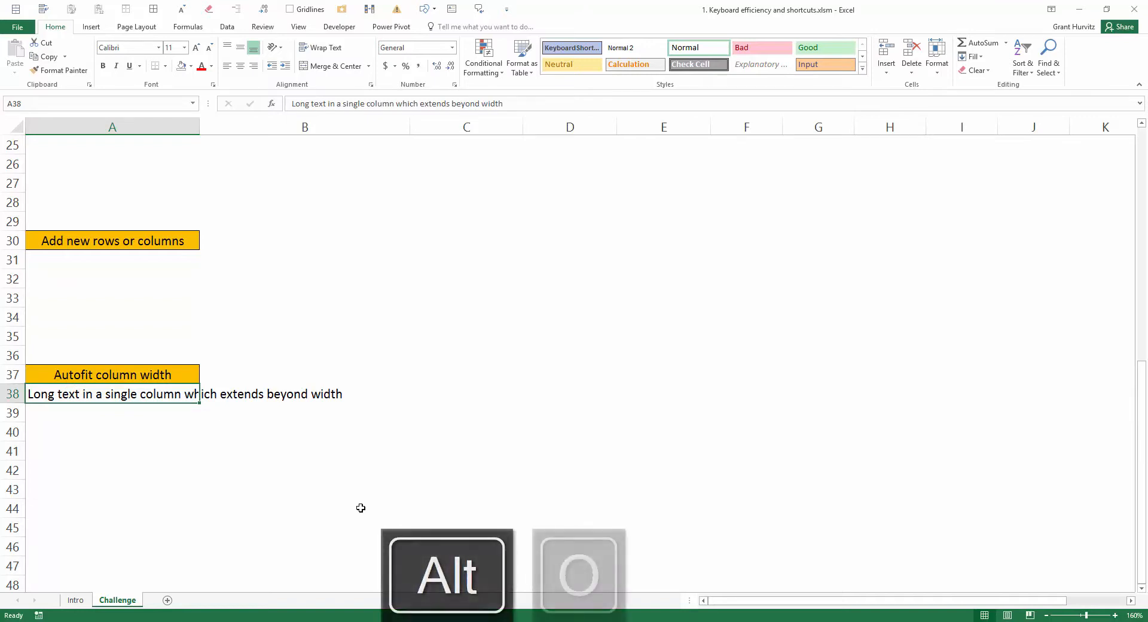
key("c")
key("a")
key("ctrl+z")
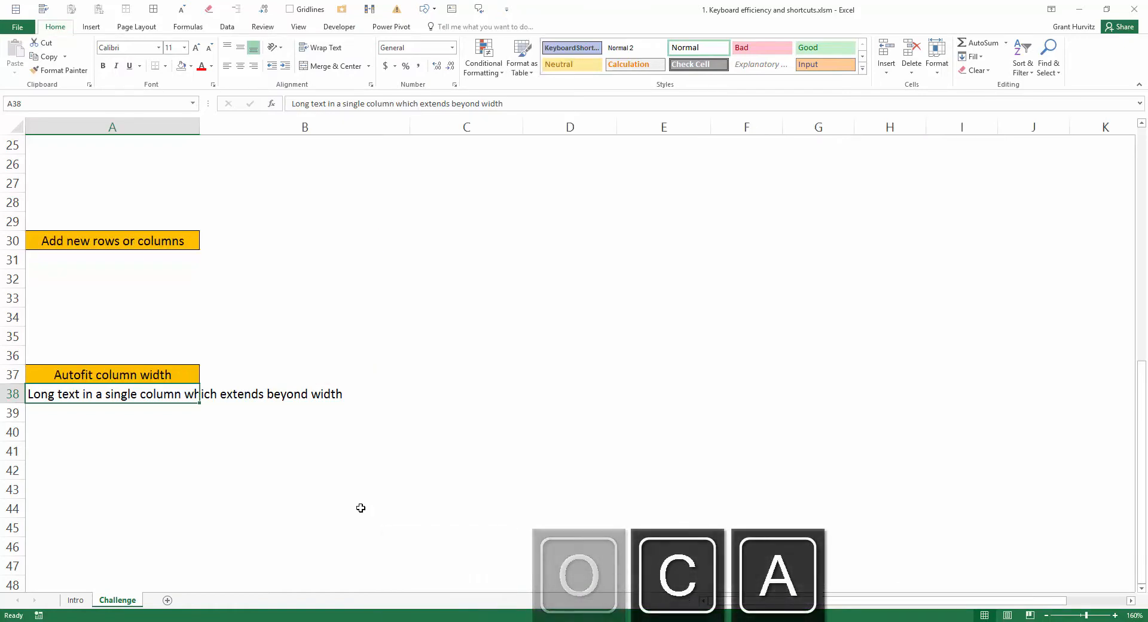
Step: Apply AutoFit Column Width to column A for the text in A38 using the current ribbon sequence, and undo it
key("alt")
key("h")
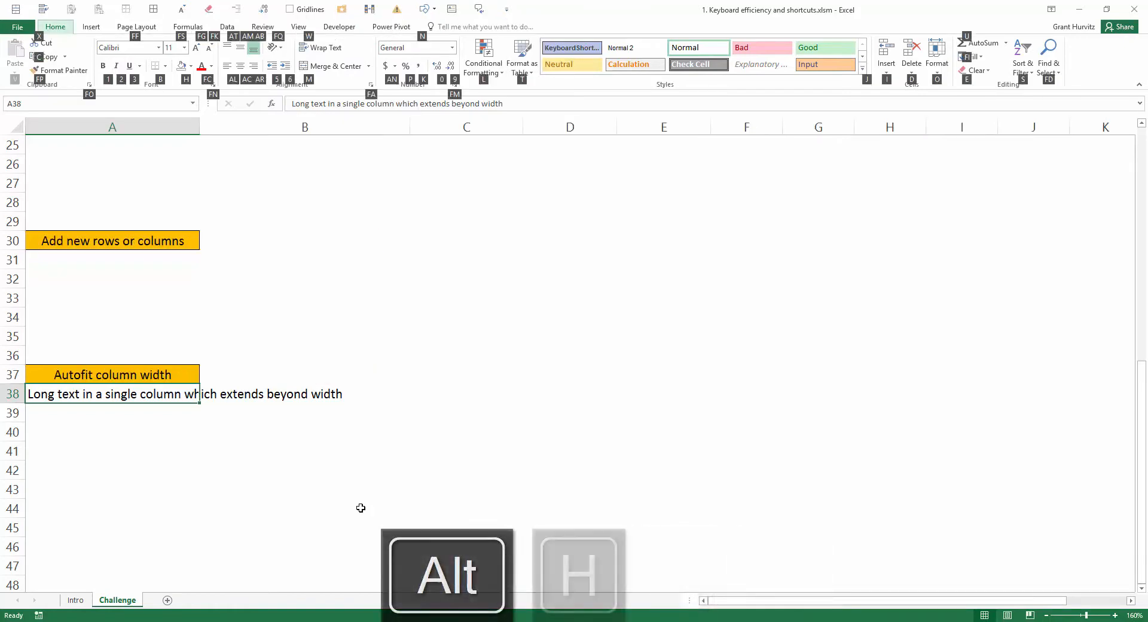
key("o")
key("i")
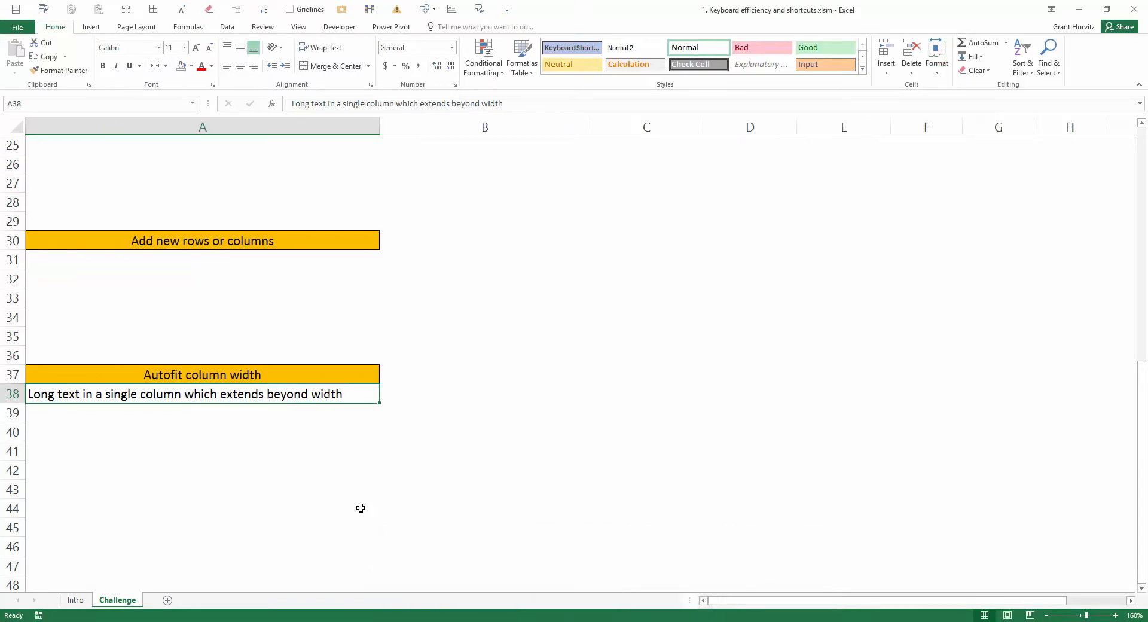
key("ctrl+z")
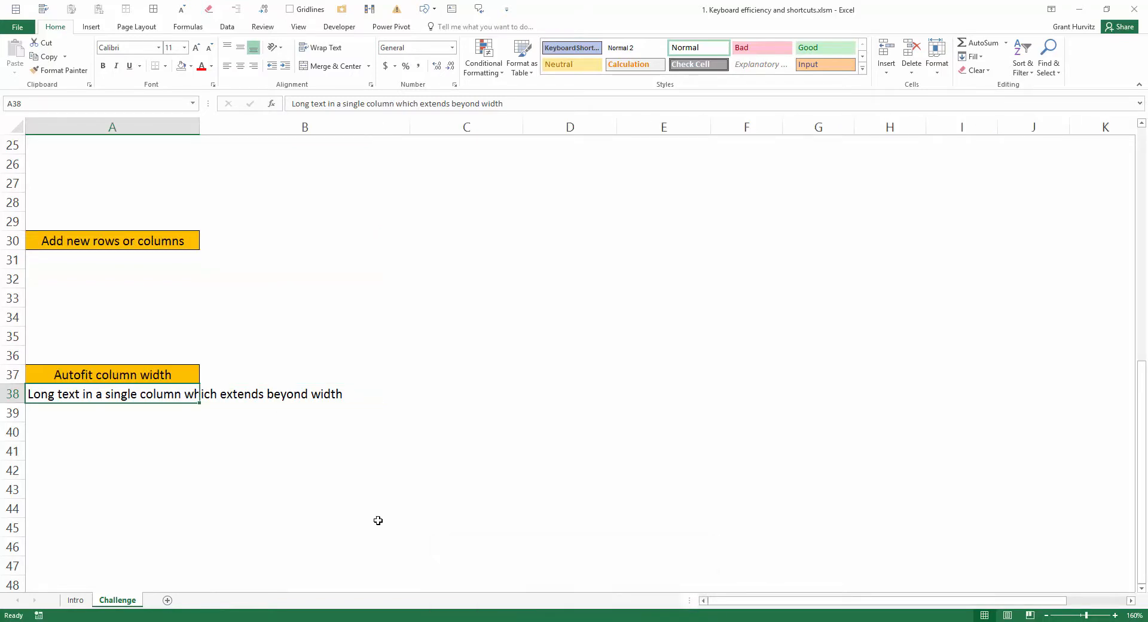
scroll(378, 520, "up", 1)
scroll(378, 520, "up", 2)
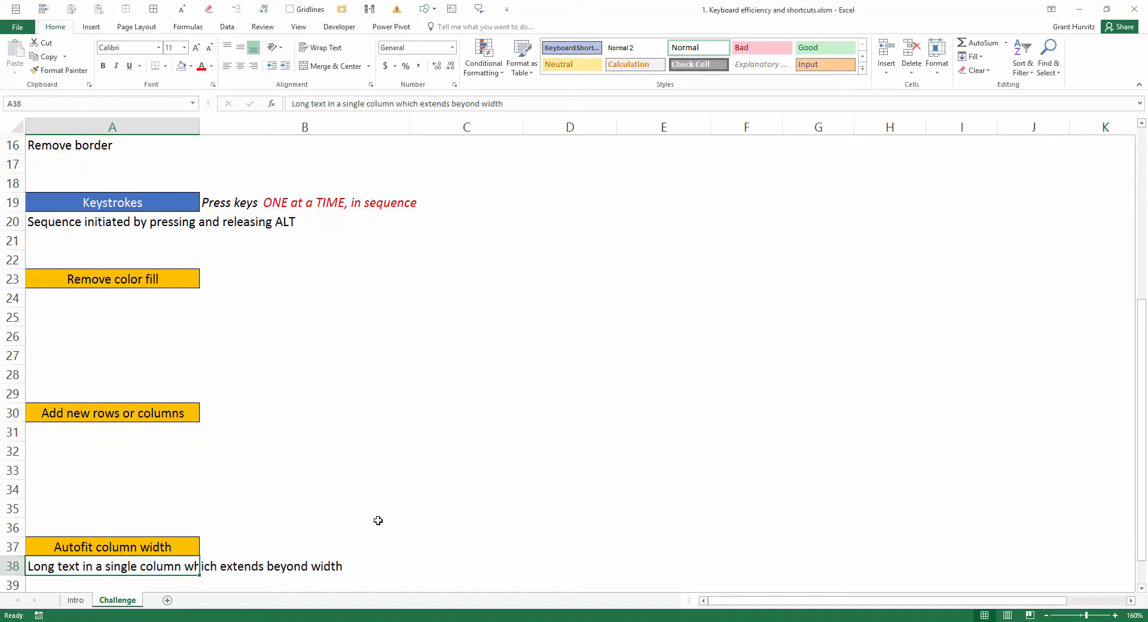
scroll(378, 520, "up", 5)
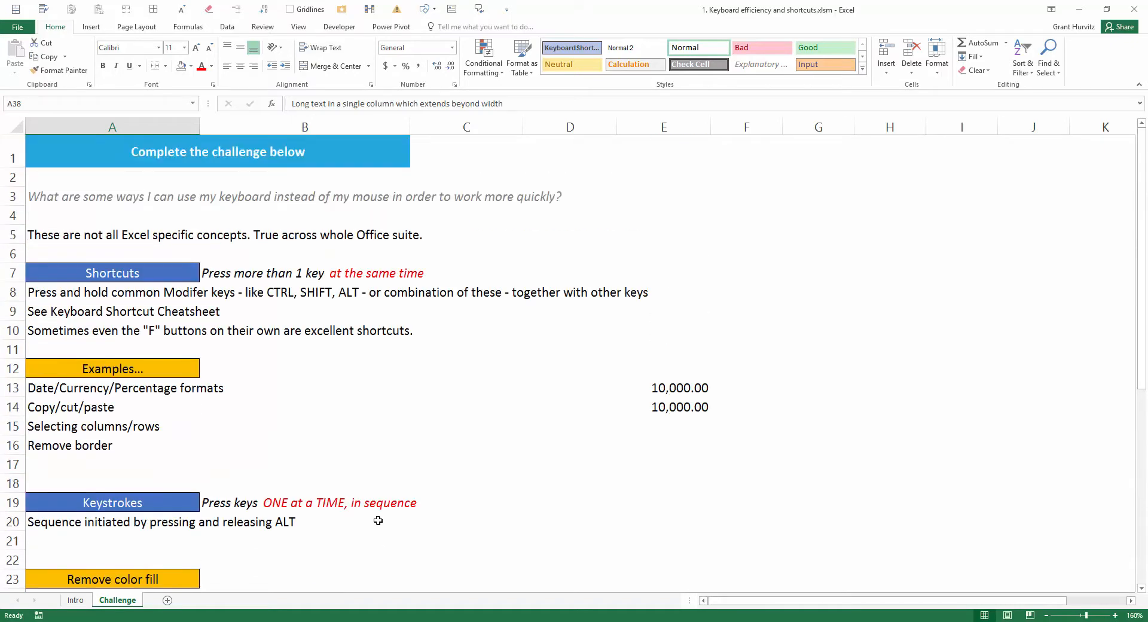